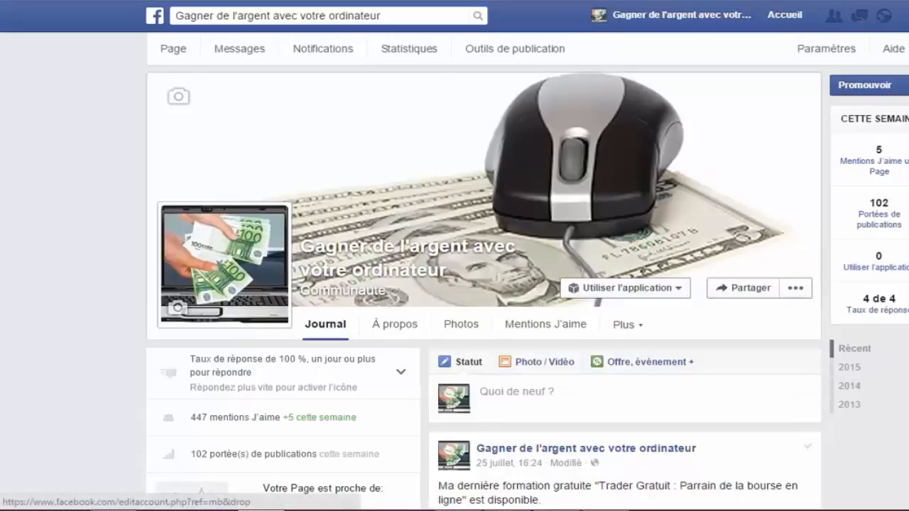
# Start creating a new Page in the Cause ou communauté category
pyautogui.click(884, 15)
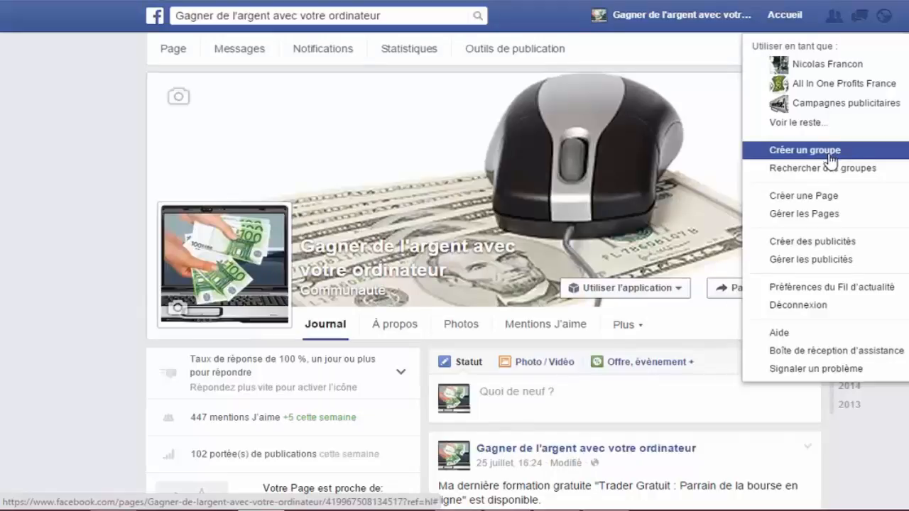
pyautogui.click(826, 201)
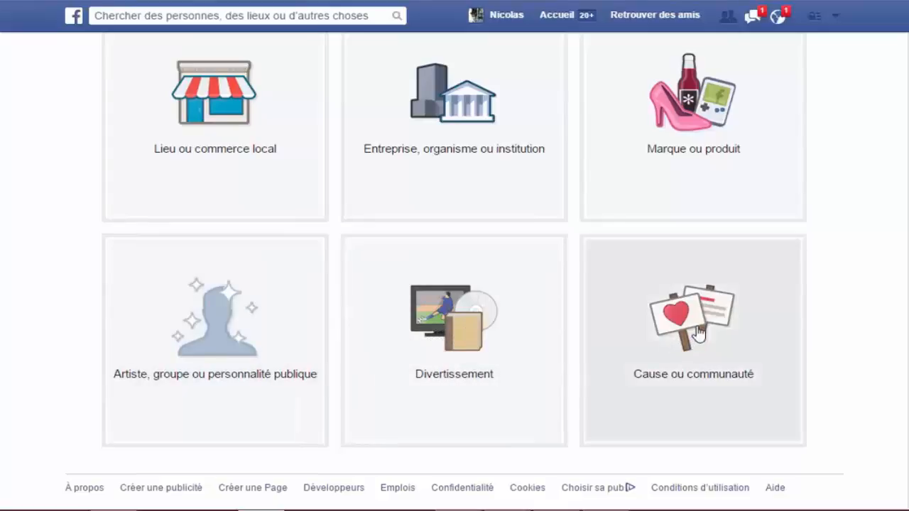
pyautogui.click(699, 332)
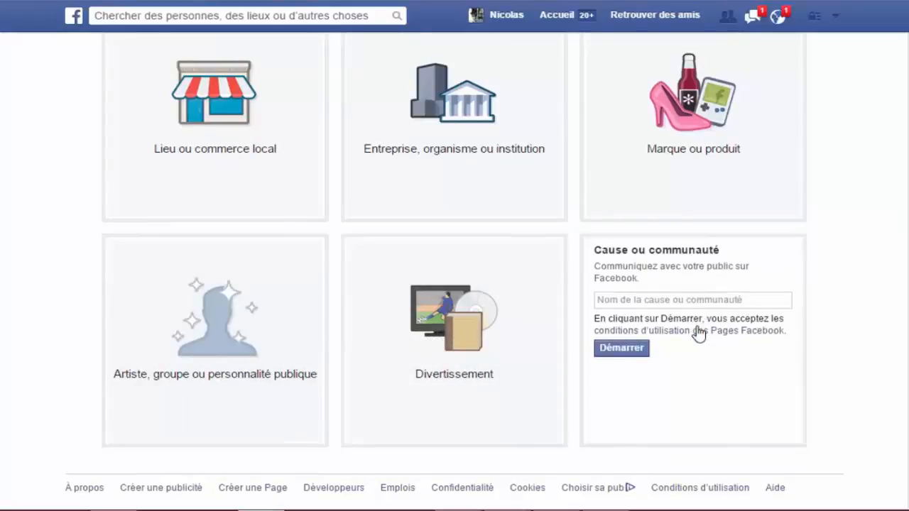
# Name the new community "Parrains de la Bourse en Ligne" and begin its setup
pyautogui.click(673, 301)
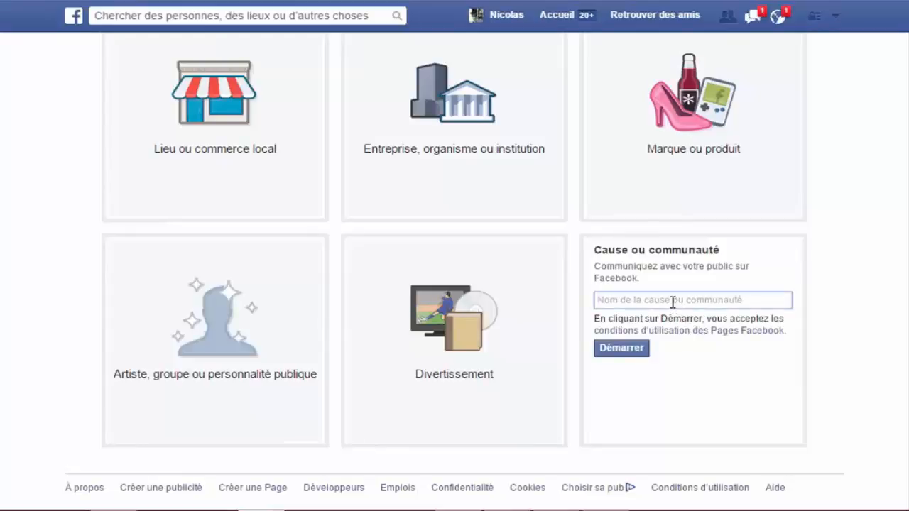
pyautogui.write('Parrains')
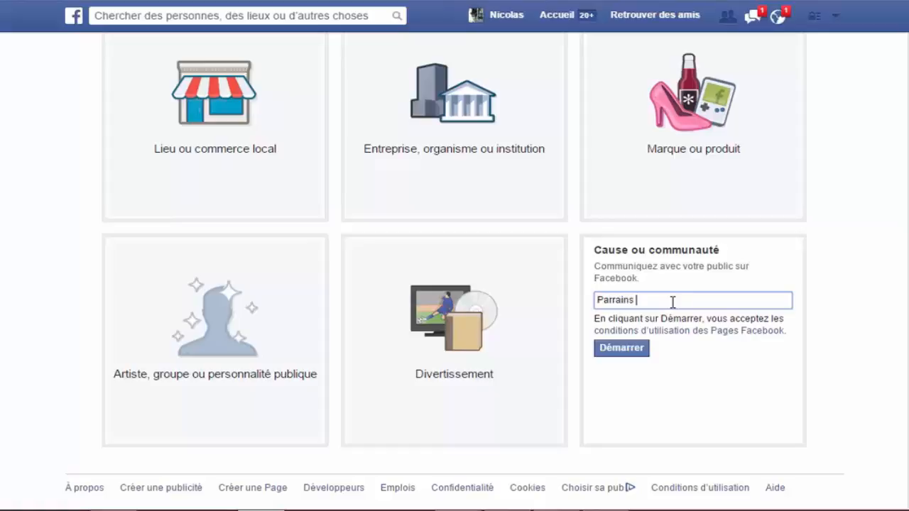
pyautogui.write(' de la Bourse en Ligne')
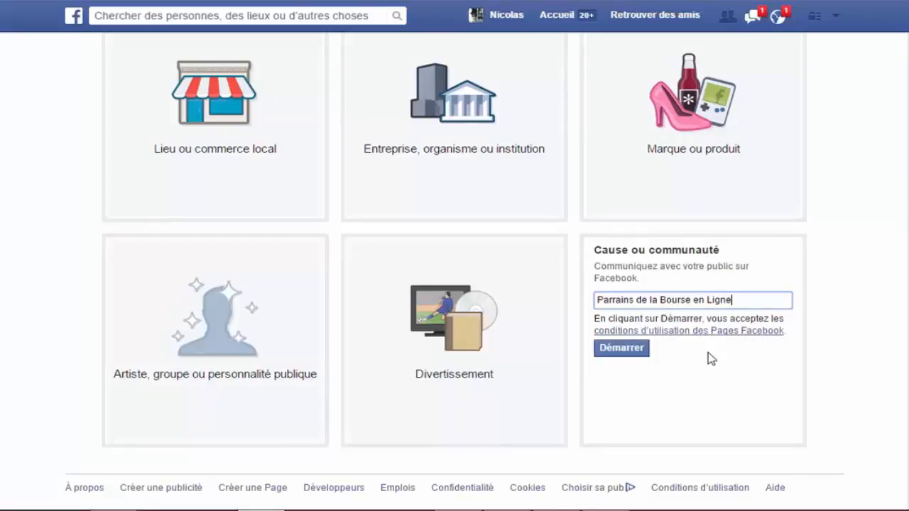
pyautogui.click(629, 349)
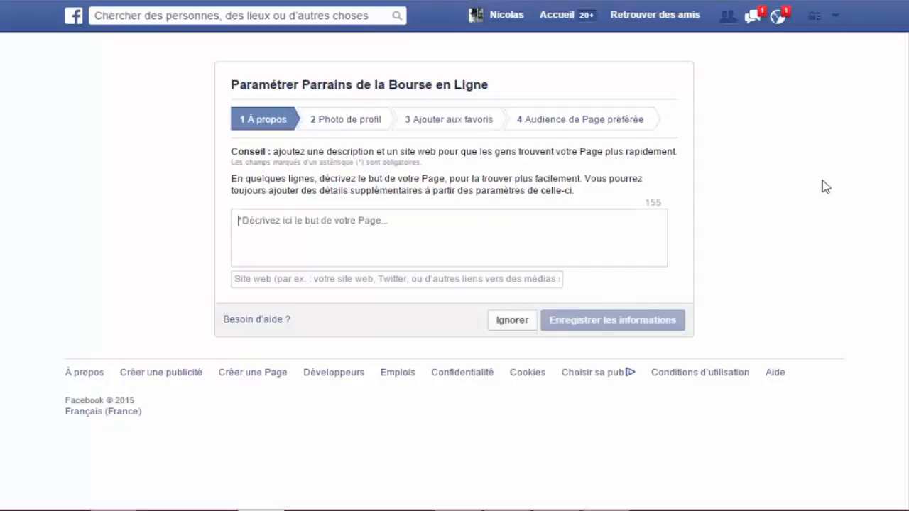
# Enter the description "Coaching Personnalisé pour gagner de $100 à $400 par semaine sans faire d'opération financière en bourse ni même déposer d'argent chez un broker en ligne !"
pyautogui.write("Coaching Personnalisé pour gagner de $100 à $400 par semaine sans faire d'opération financière en bourse ni même déposer d'argent chez un broker en ligne !")
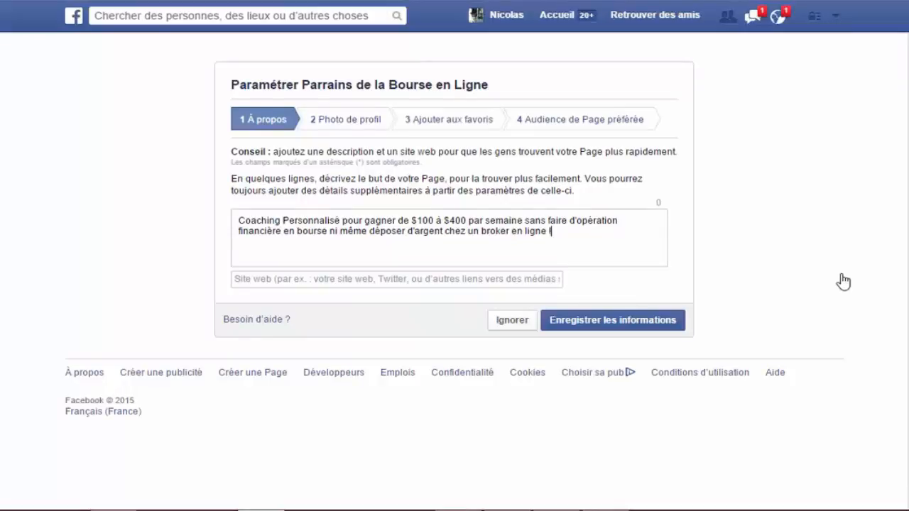
pyautogui.press('Tab')
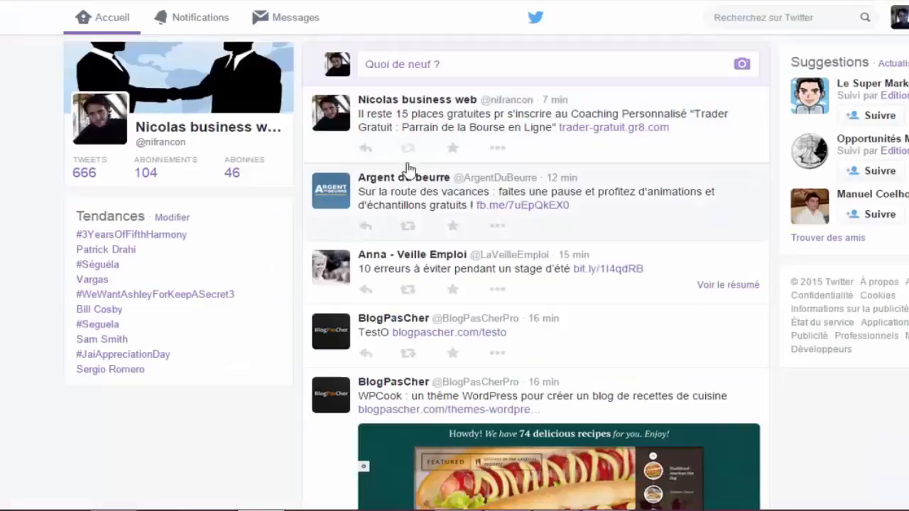
pyautogui.rightClick(625, 130)
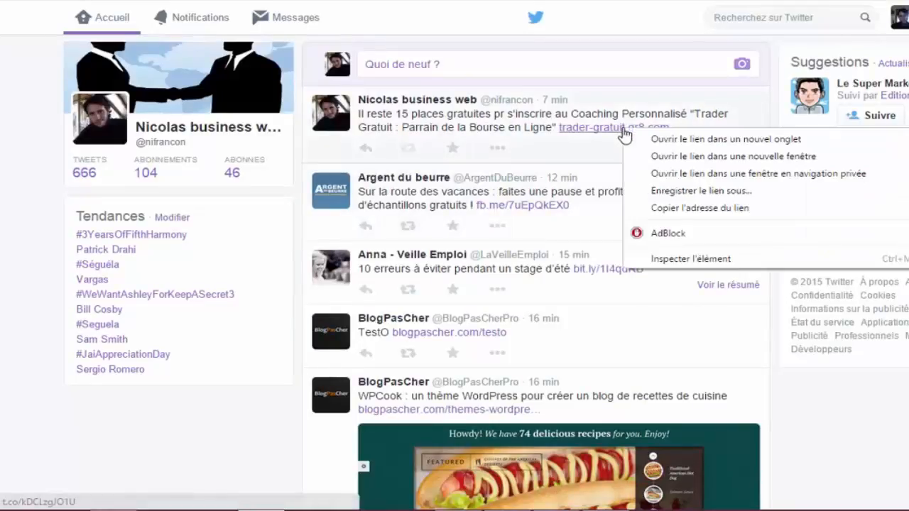
pyautogui.click(686, 210)
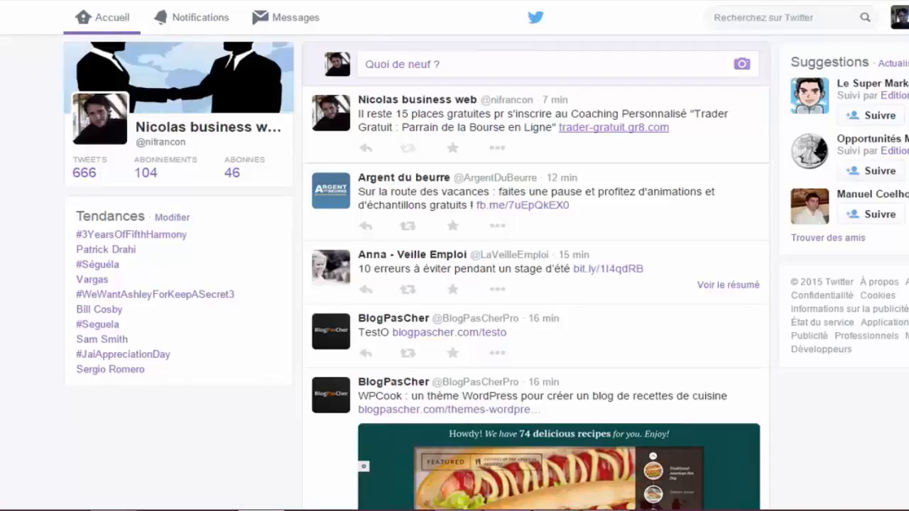
pyautogui.click(238, 1)
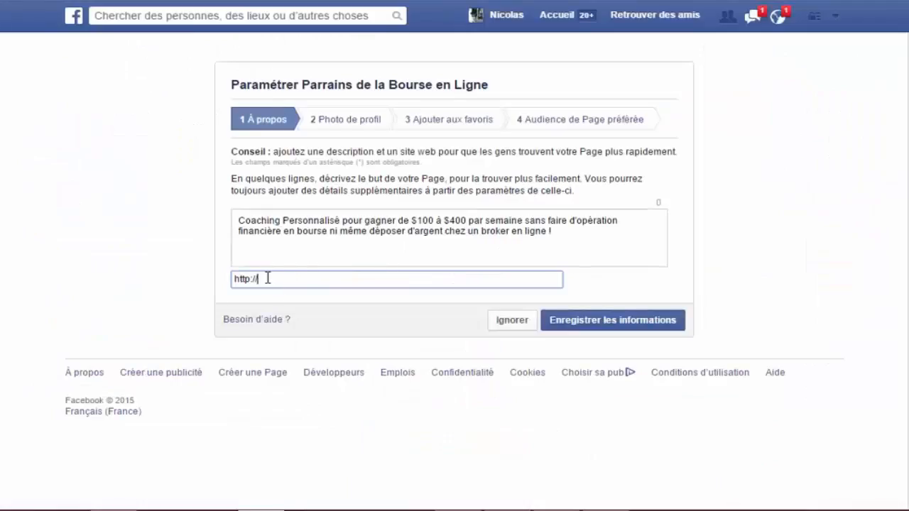
pyautogui.moveTo(267, 278); pyautogui.dragTo(225, 277)
pyautogui.rightClick(237, 277)
pyautogui.click(288, 79)
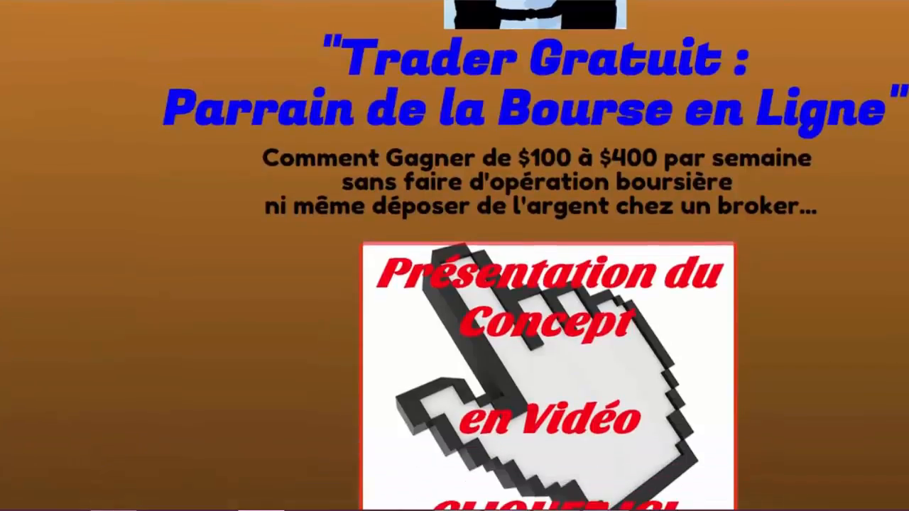
# Examine the "Trader Gratuit : Parrain de la Bourse en Ligne" landing page, from its headline to the registration form
pyautogui.scroll(-1, 572, 184)
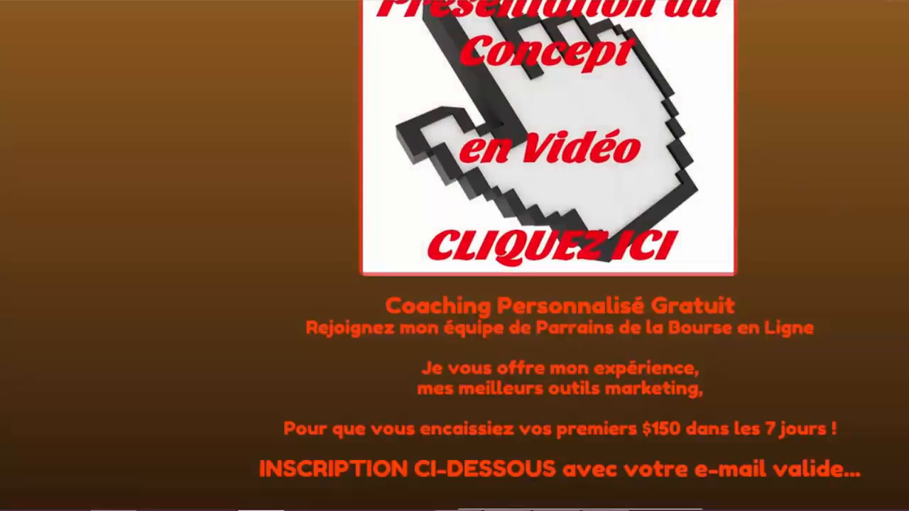
pyautogui.scroll(-3, 526, 255)
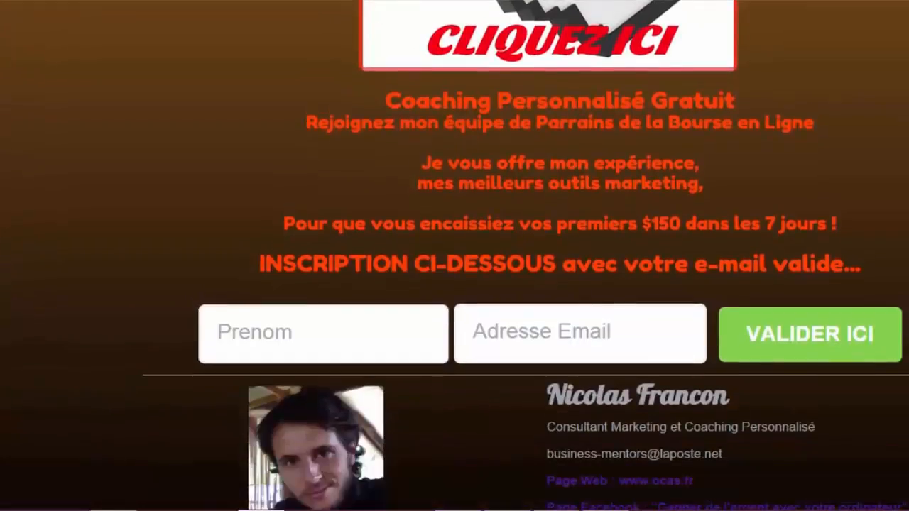
pyautogui.scroll(7, 454, 256)
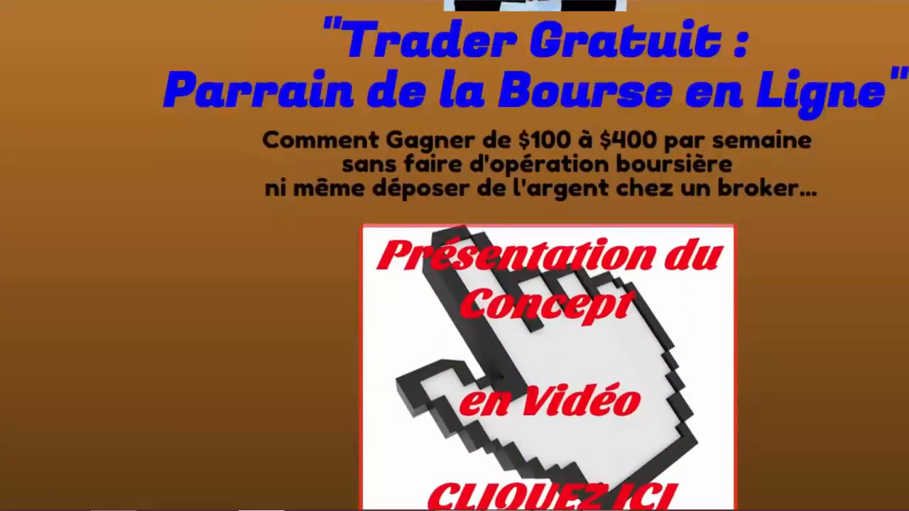
pyautogui.scroll(1, 454, 256)
pyautogui.scroll(-3, 454, 256)
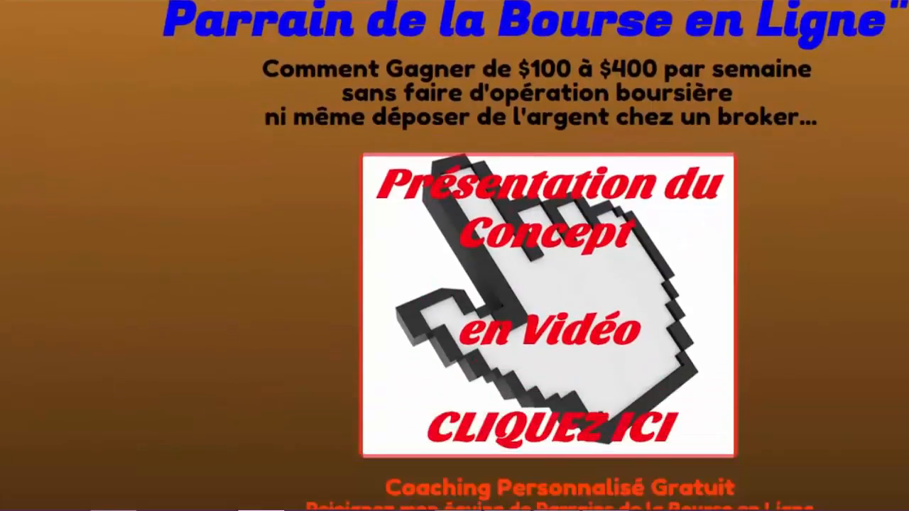
pyautogui.scroll(3, 454, 255)
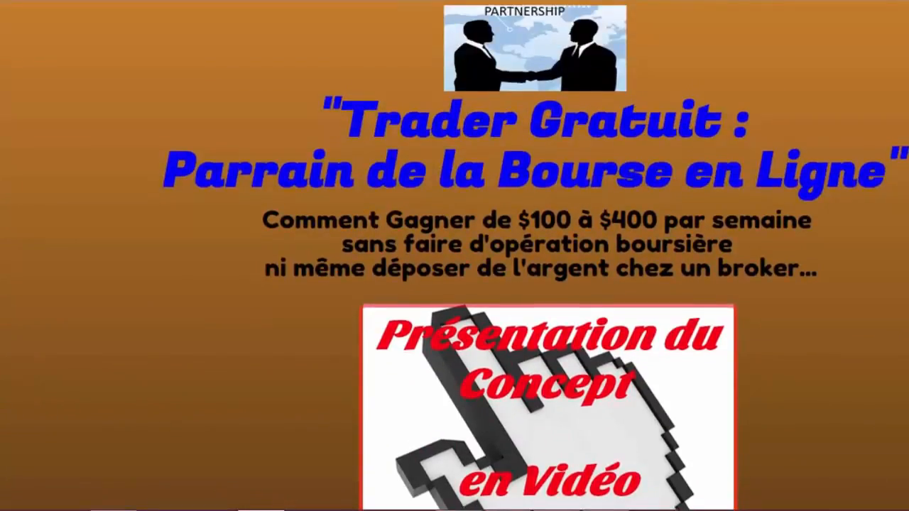
pyautogui.scroll(-5, 454, 255)
pyautogui.scroll(-3, 788, 260)
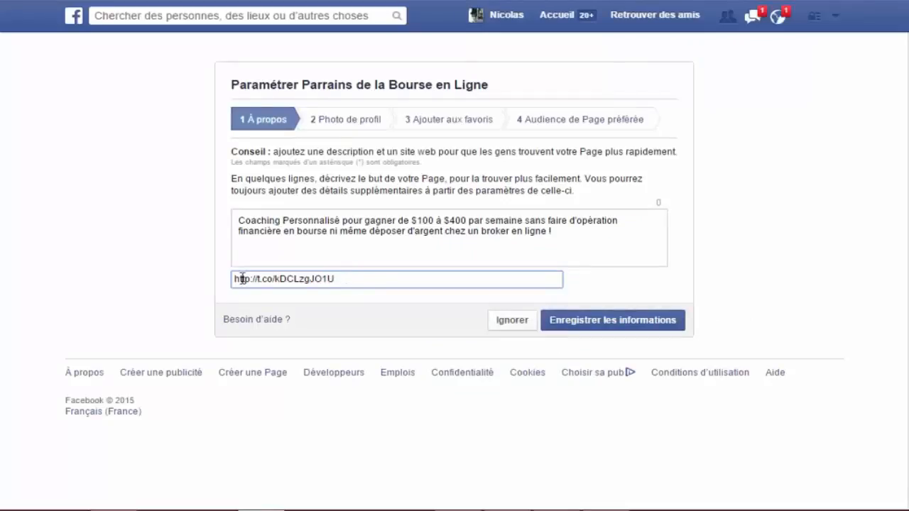
# Replace the Page's website with the copied address and save the À propos information
pyautogui.tripleClick(242, 278)
pyautogui.rightClick(261, 277)
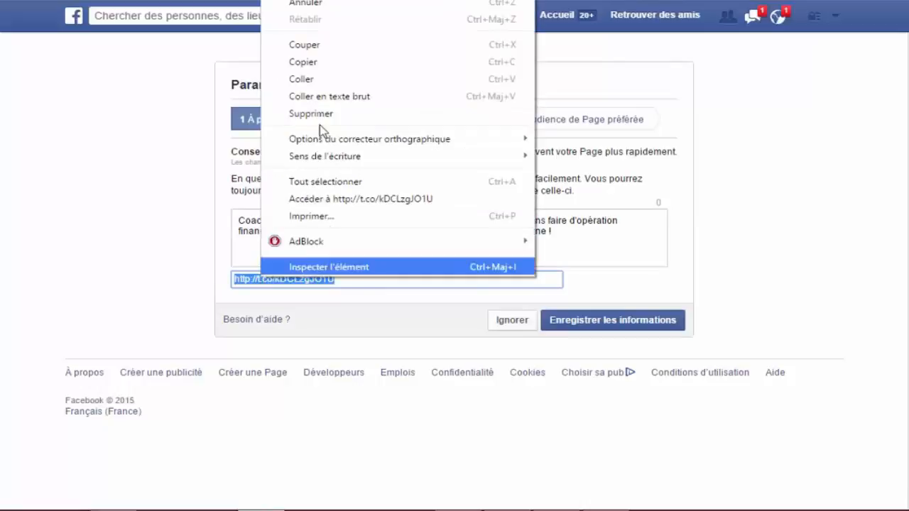
pyautogui.click(316, 80)
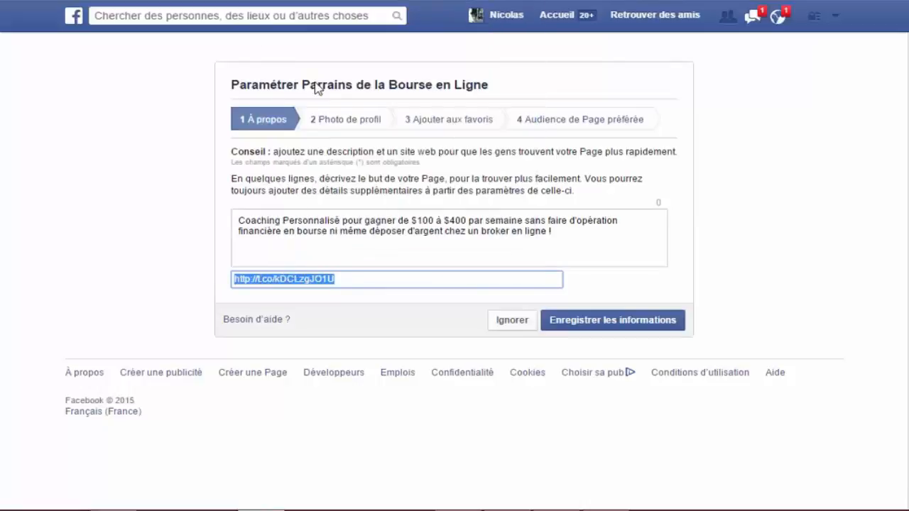
pyautogui.click(608, 321)
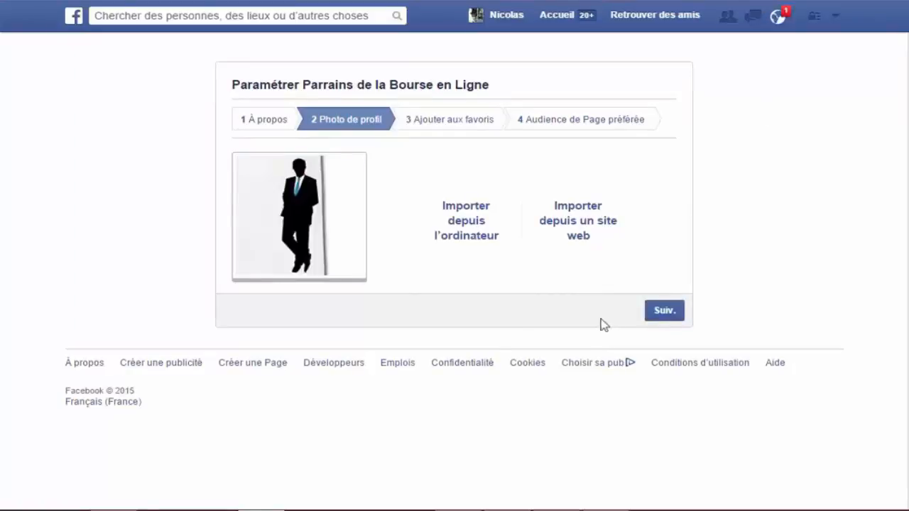
# Accept the silhouette profile photo, add the Page to the favourites, and continue to the preferred audience settings
pyautogui.click(662, 312)
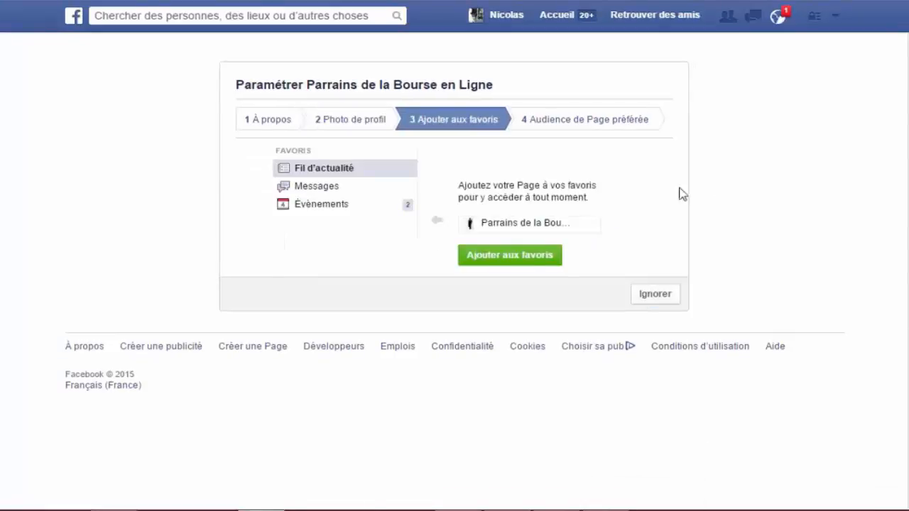
pyautogui.click(505, 258)
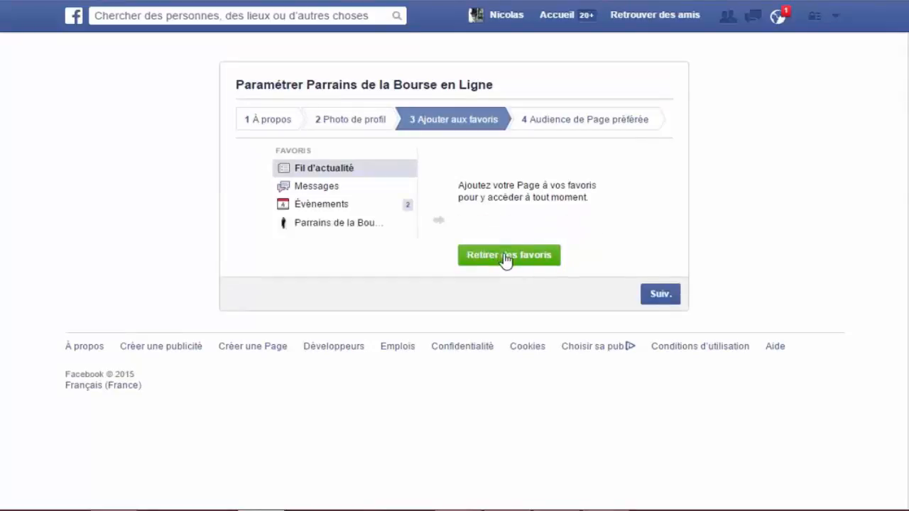
pyautogui.click(660, 296)
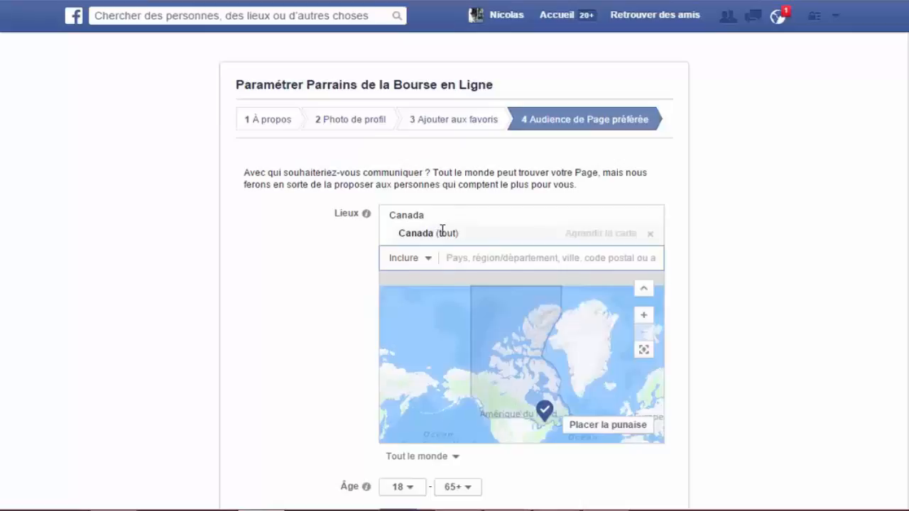
# Include the country France in the preferred audience's locations alongside Canada
pyautogui.click(497, 235)
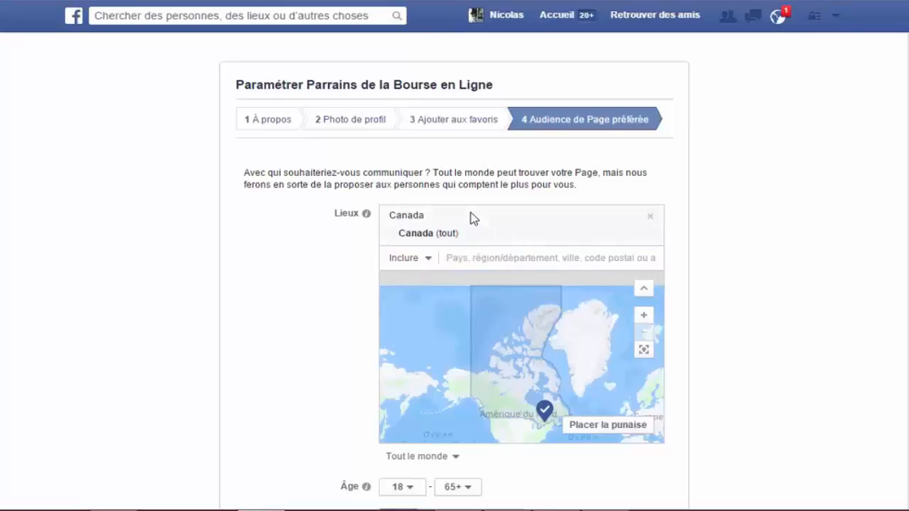
pyautogui.click(529, 257)
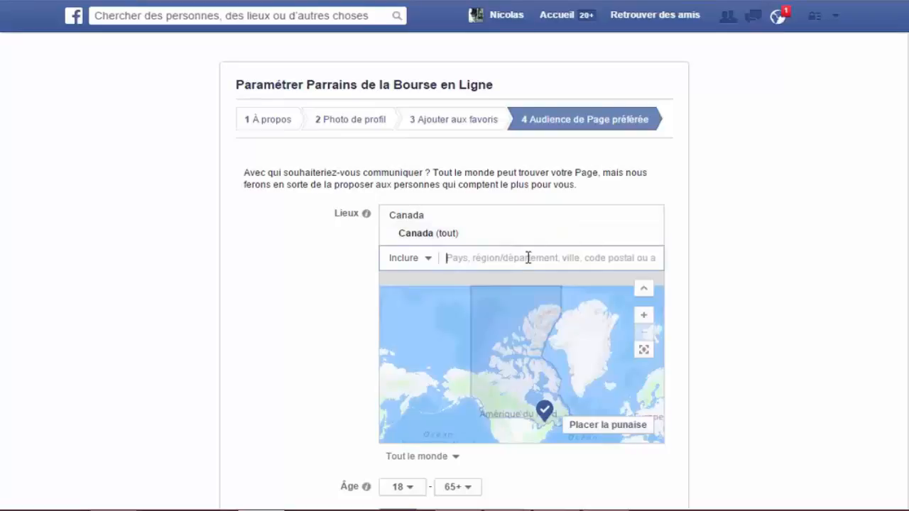
pyautogui.write('France')
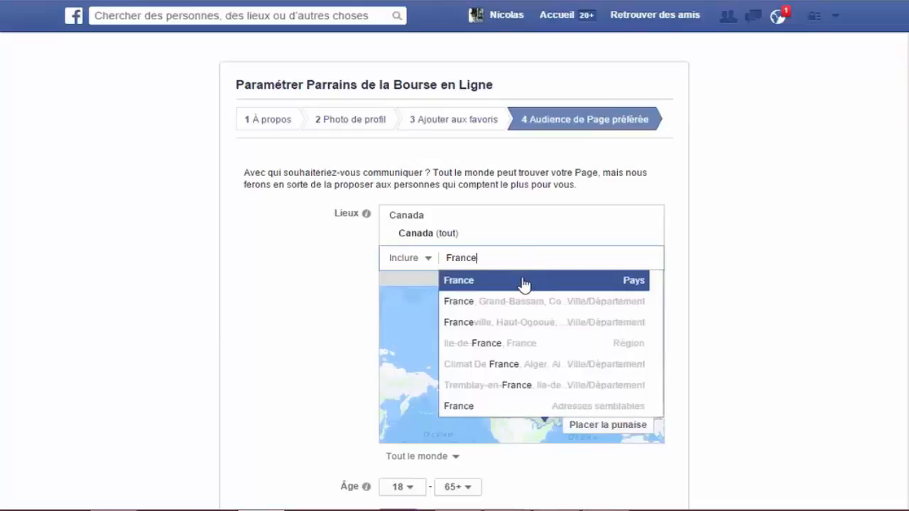
pyautogui.click(524, 285)
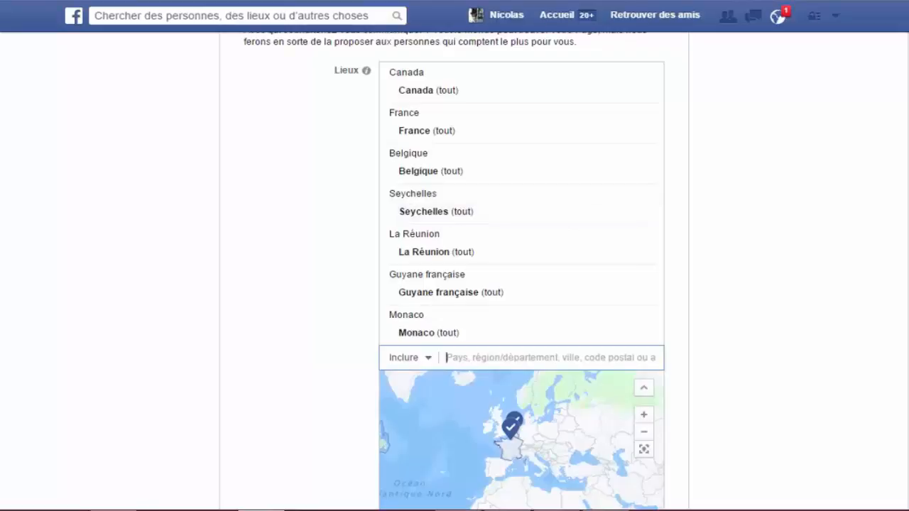
pyautogui.scroll(-1, 454, 270)
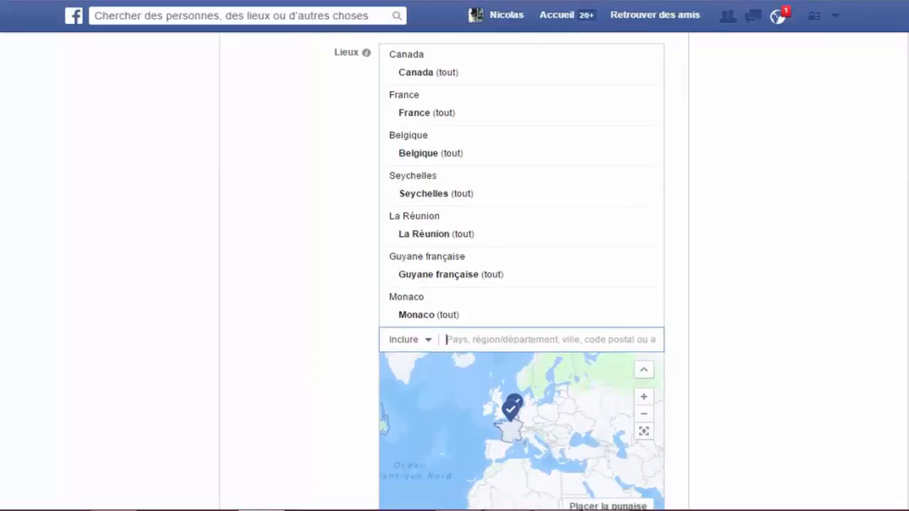
pyautogui.scroll(-1, 454, 270)
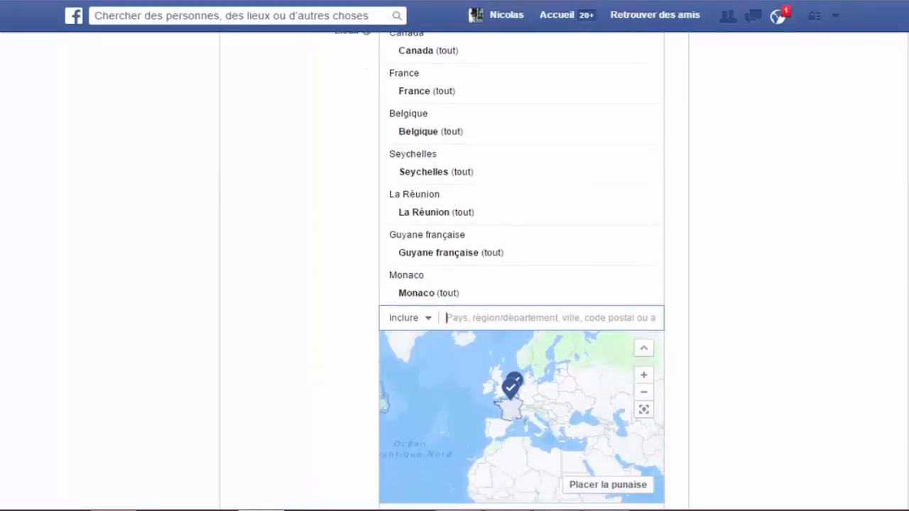
pyautogui.scroll(-1, 454, 270)
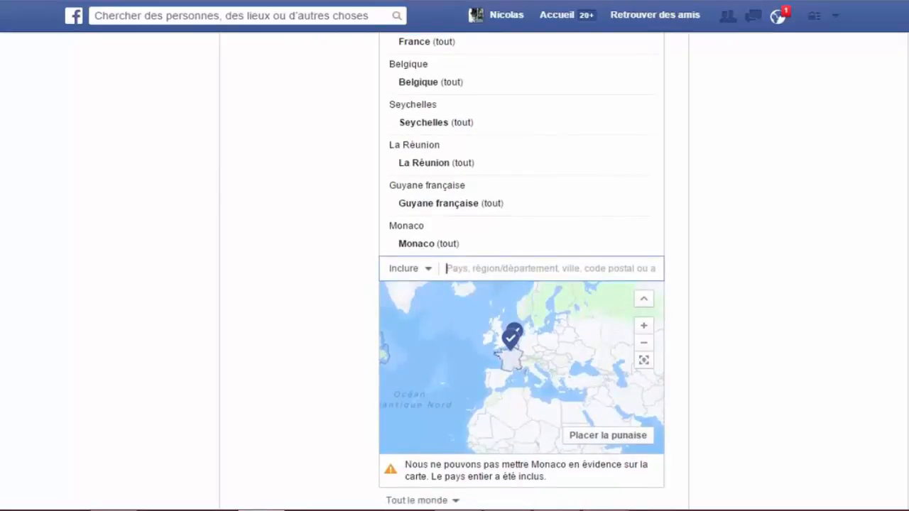
pyautogui.scroll(-1, 454, 270)
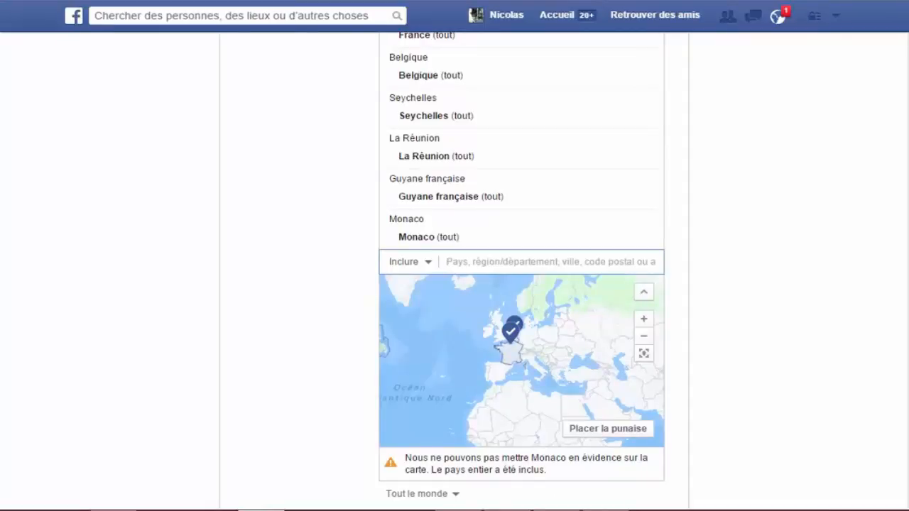
pyautogui.scroll(1, 521, 270)
pyautogui.scroll(1, 521, 269)
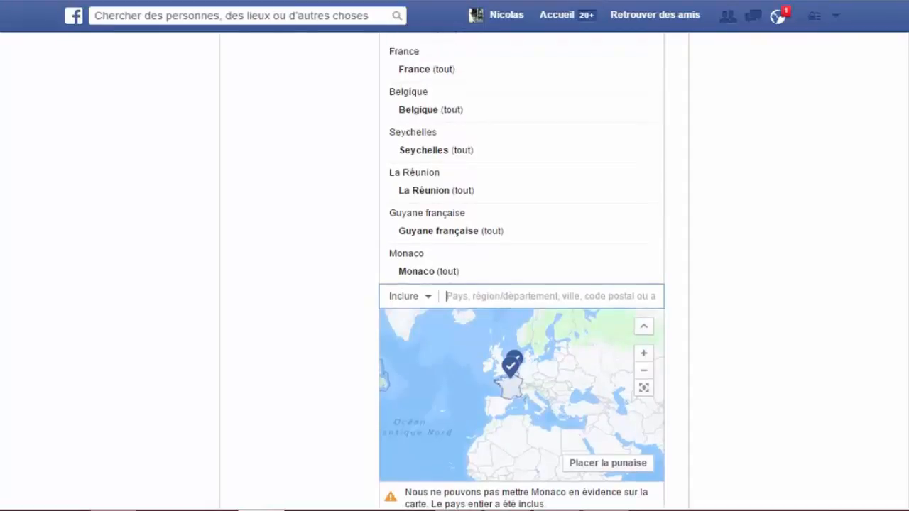
pyautogui.scroll(-1, 521, 270)
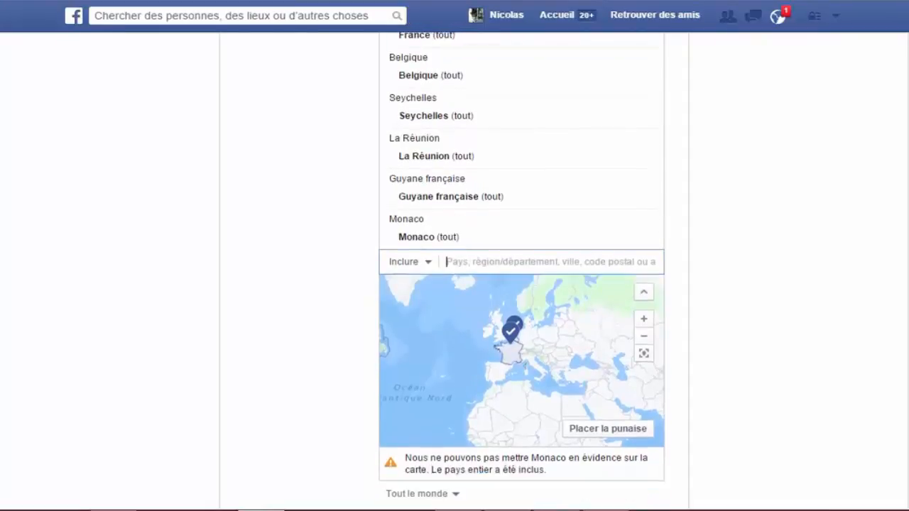
pyautogui.scroll(-4, 521, 269)
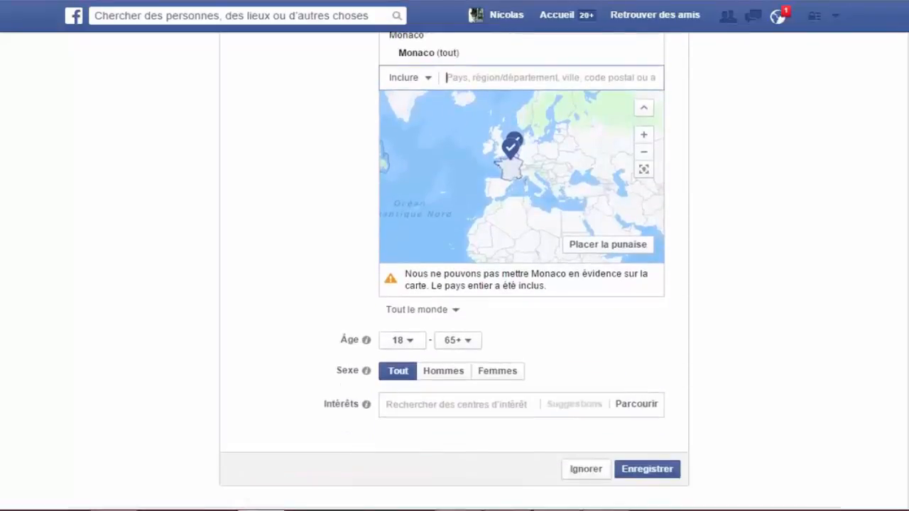
pyautogui.scroll(-1, 521, 269)
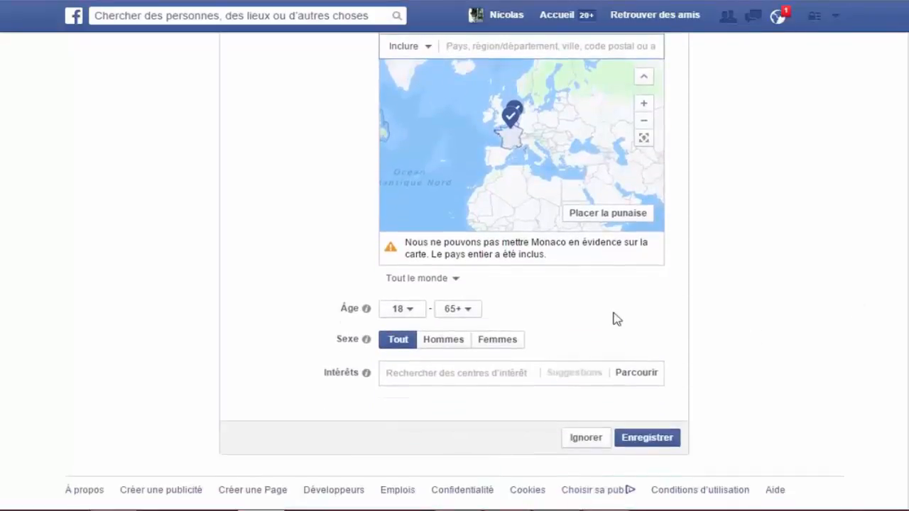
pyautogui.click(469, 310)
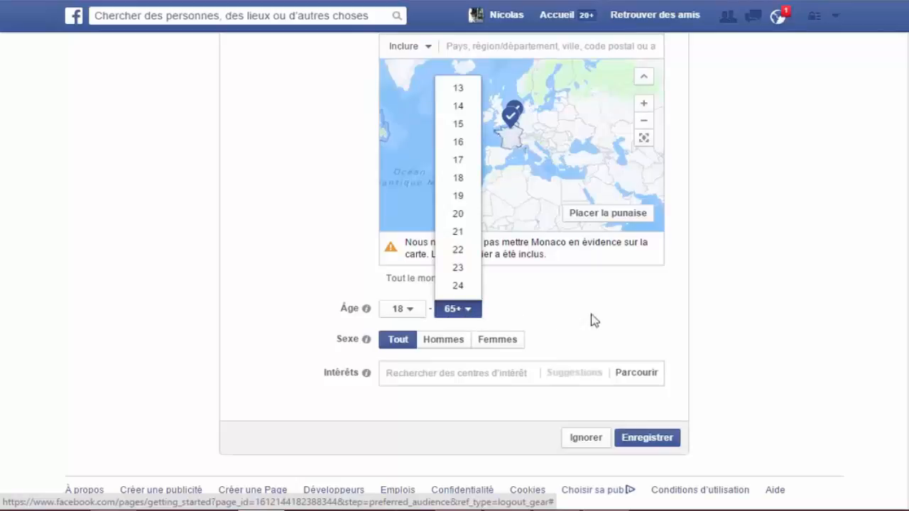
pyautogui.click(896, 336)
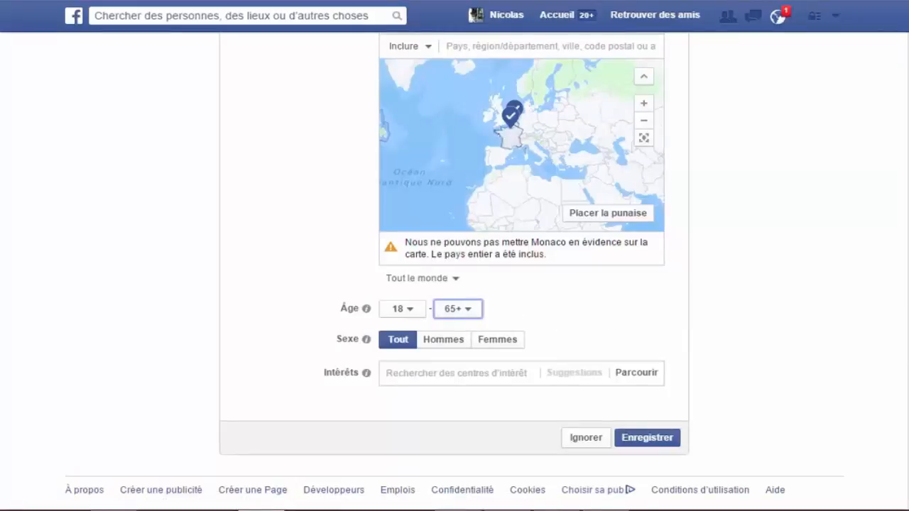
# Add Affiliation, Finance, Trading and Binary Options Trading to the preferred audience's interests
pyautogui.scroll(-1, 870, 383)
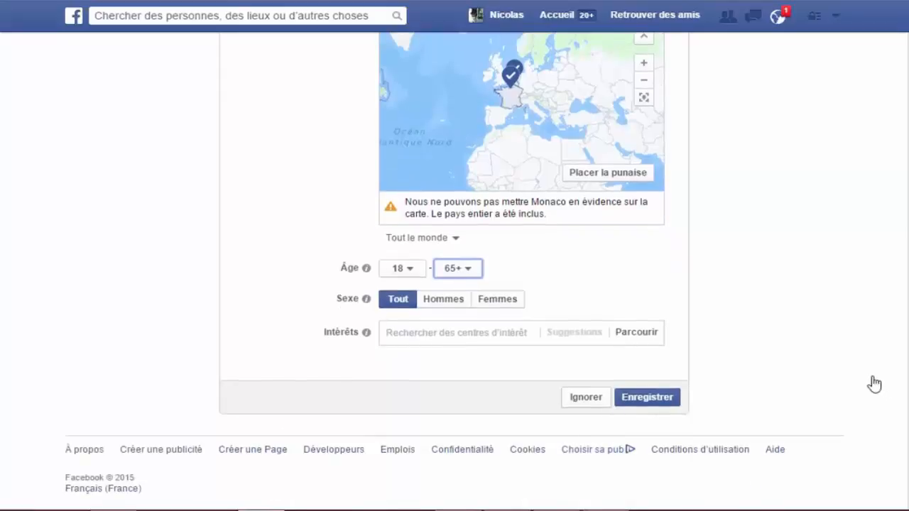
pyautogui.click(481, 335)
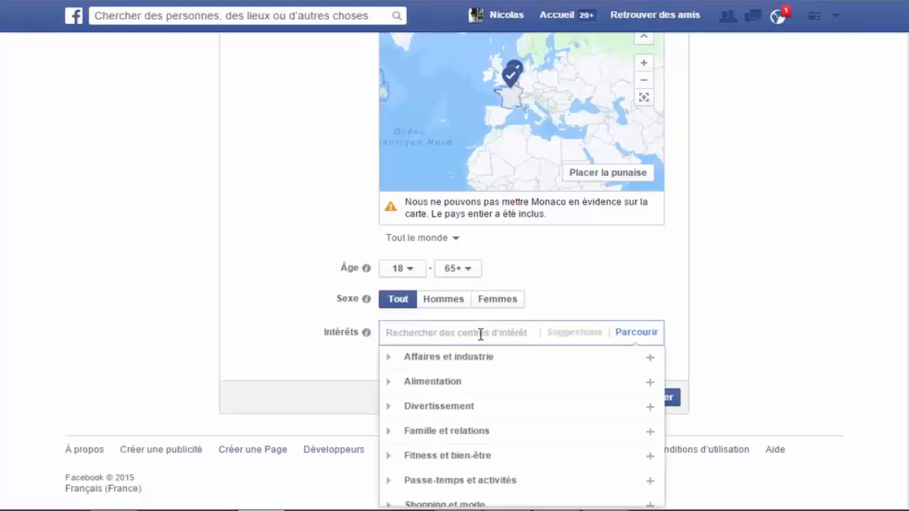
pyautogui.write('fi')
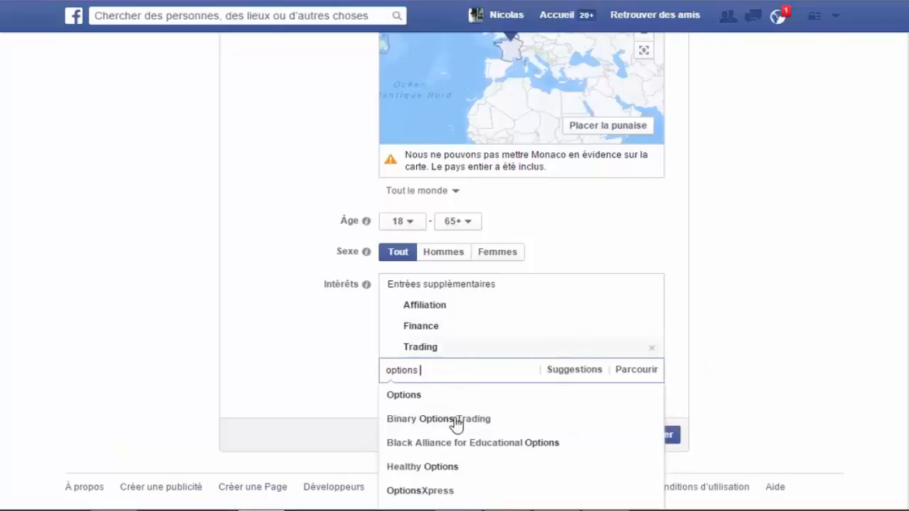
pyautogui.moveTo(455, 424)
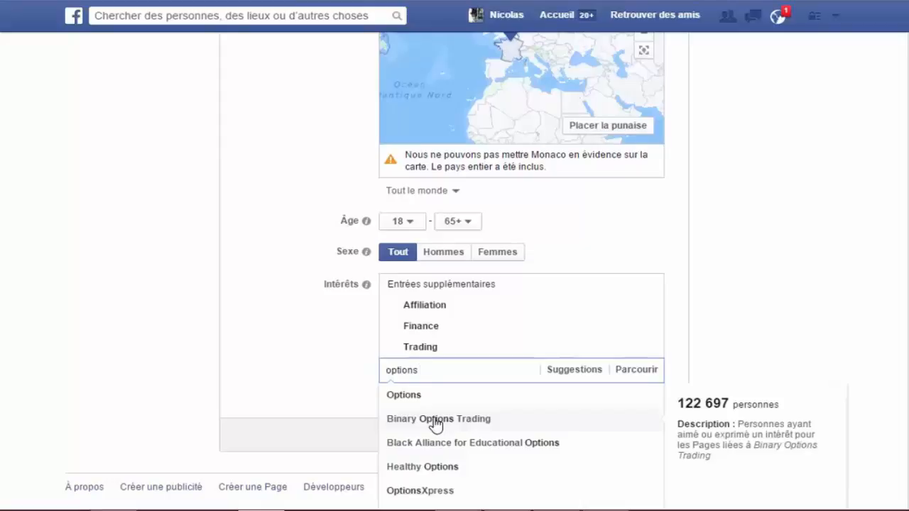
pyautogui.click(447, 422)
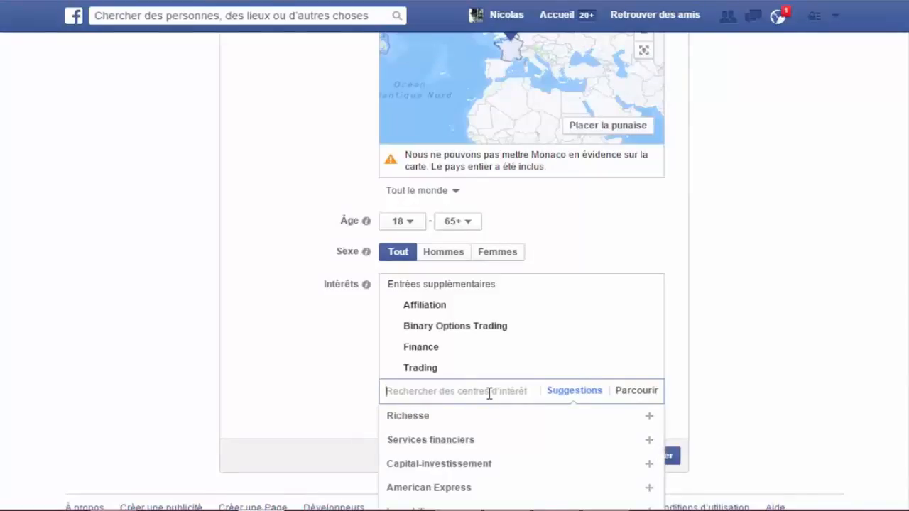
# Look up "Trader" and "online trading" among the interests and add Forex Online Trading
pyautogui.write('Trader')
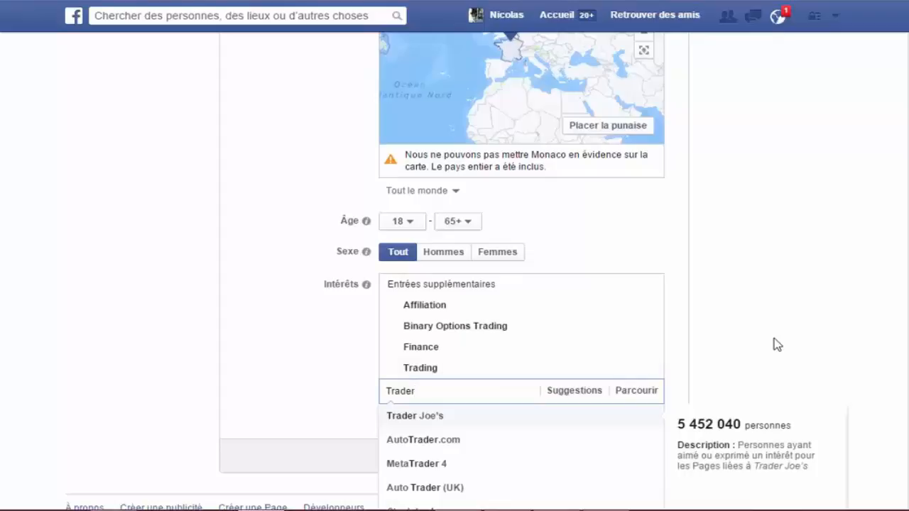
pyautogui.click(732, 335)
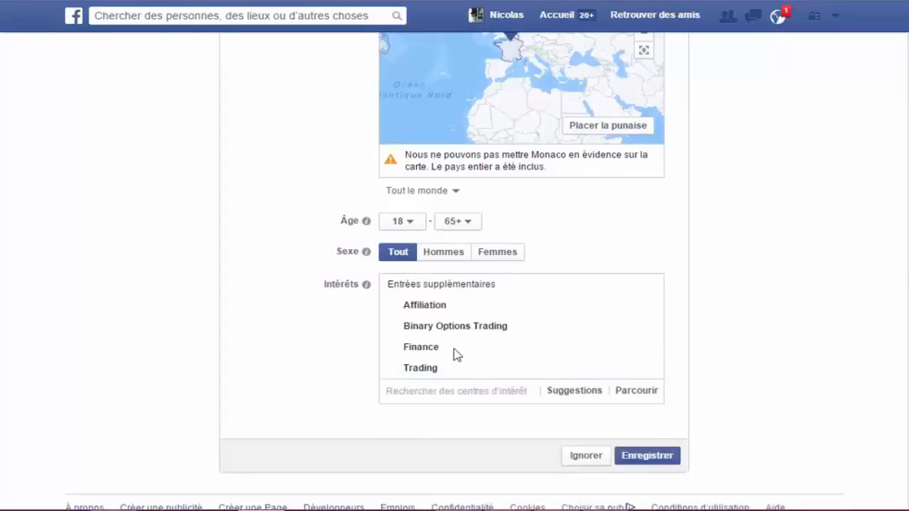
pyautogui.click(435, 390)
pyautogui.write('onl')
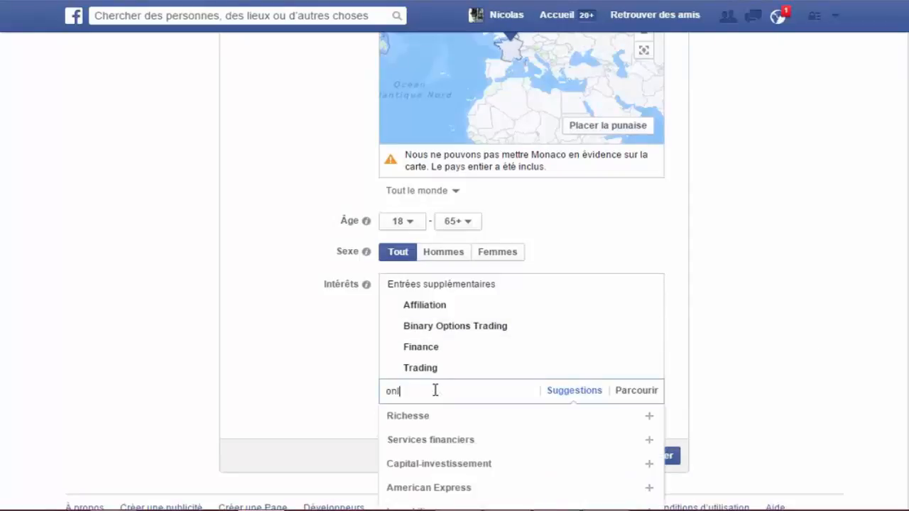
pyautogui.write('ine trading')
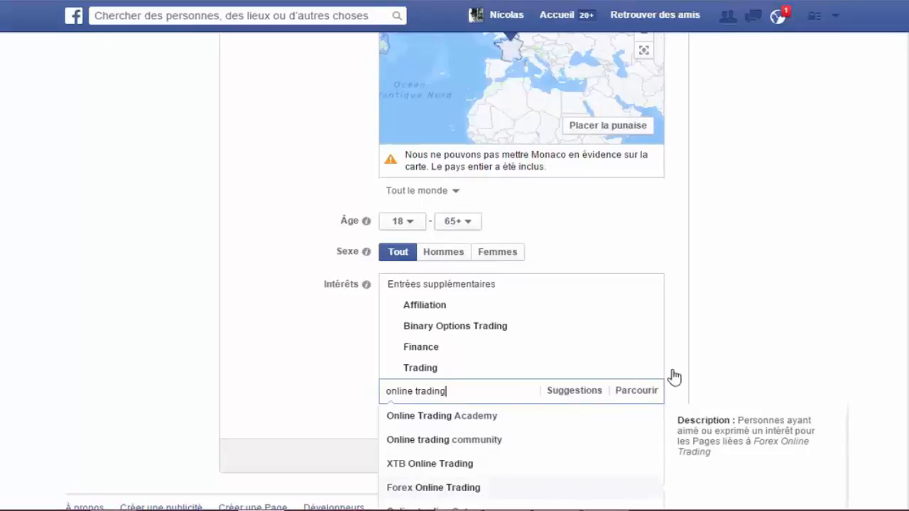
pyautogui.press('Return')
# Add the interests Gagner de l'argent sur internet and Services financiers, and finish the preferred audience settings
pyautogui.write("gagner de l'ar")
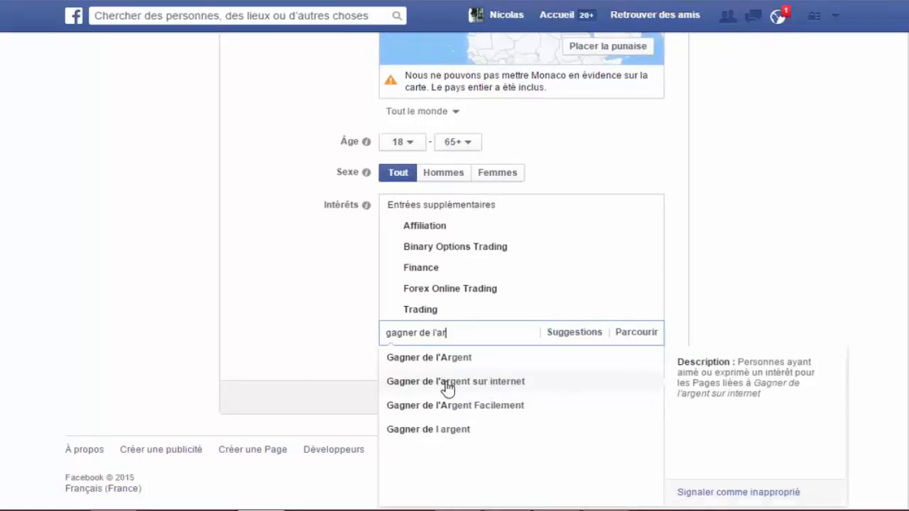
pyautogui.click(446, 383)
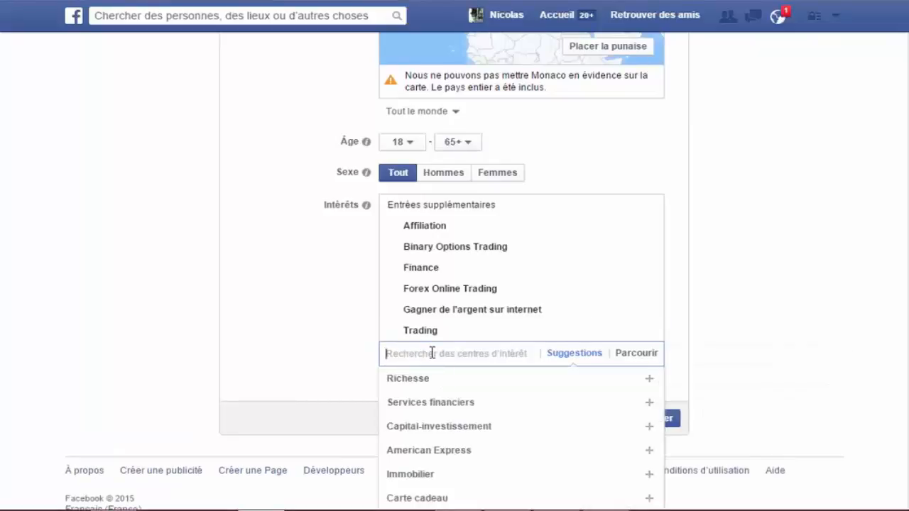
pyautogui.write('liber')
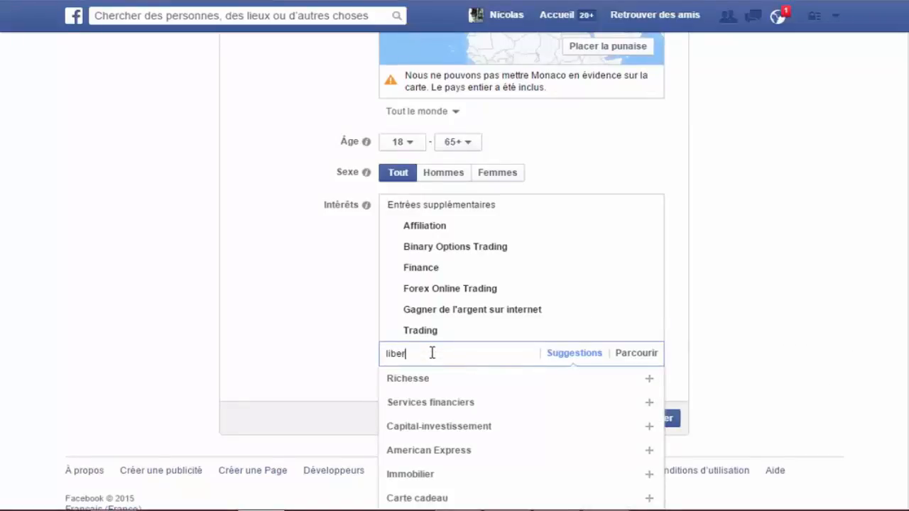
pyautogui.write('té financi')
pyautogui.moveTo(464, 407)
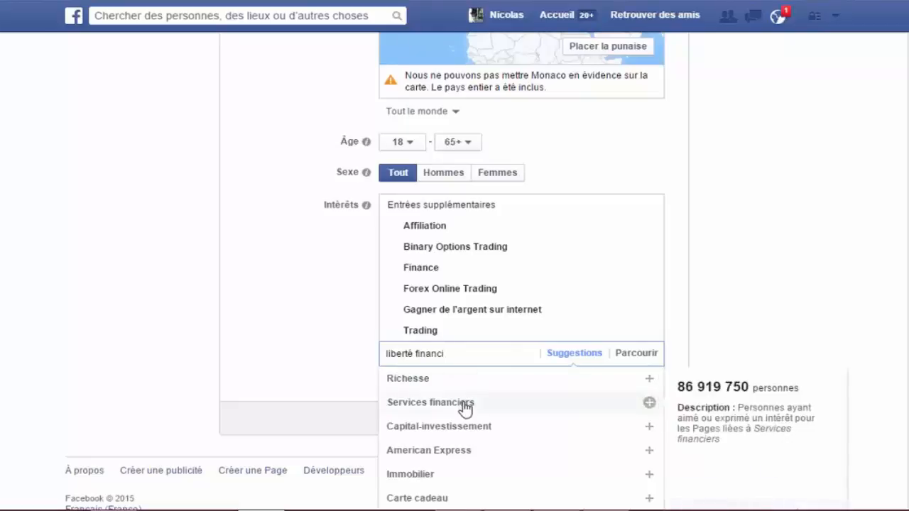
pyautogui.click(465, 407)
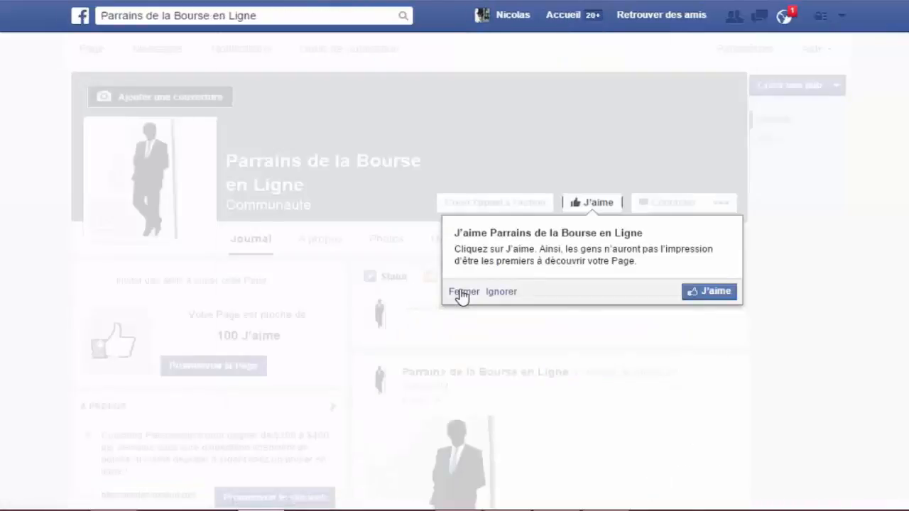
# Like the new Page and dismiss the suggestion to invite friends
pyautogui.click(708, 295)
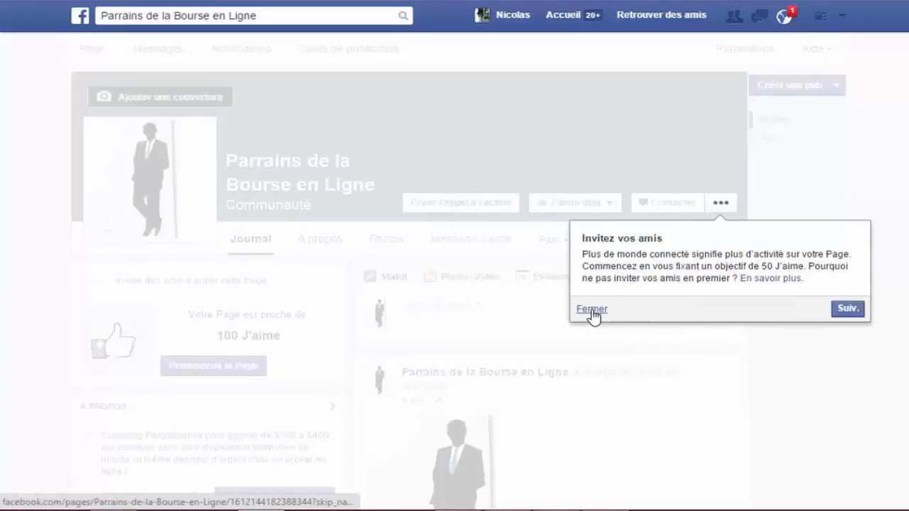
pyautogui.click(592, 310)
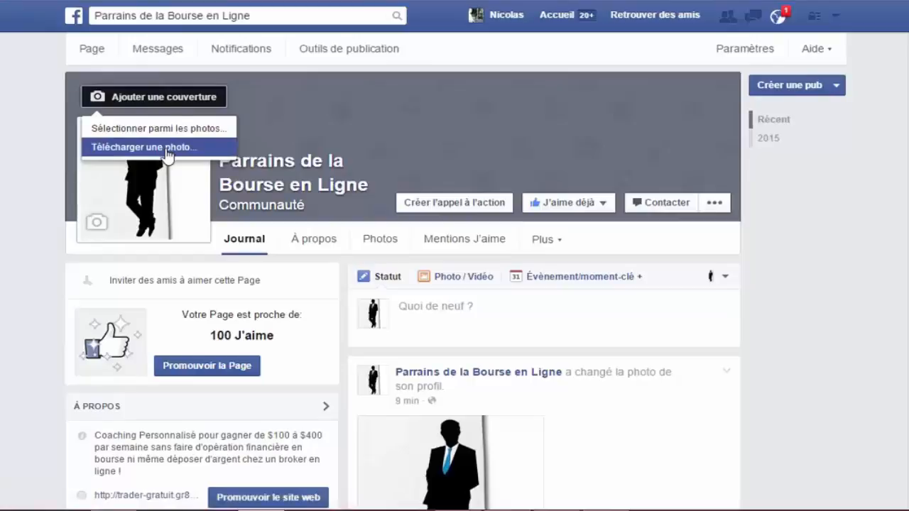
# Upload the picture of 100-euro notes with a red ribbon as the cover photo and hide its update from the journal
pyautogui.click(166, 150)
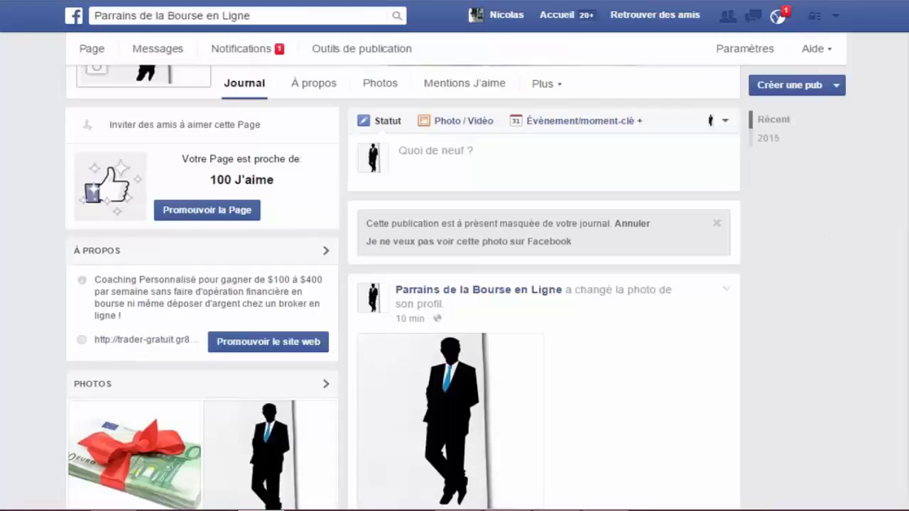
pyautogui.scroll(3, 454, 284)
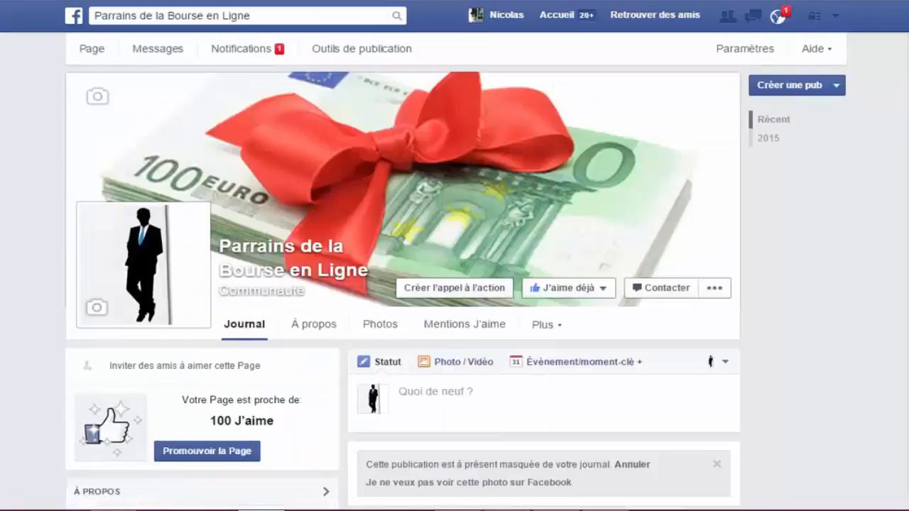
pyautogui.scroll(-3, 455, 284)
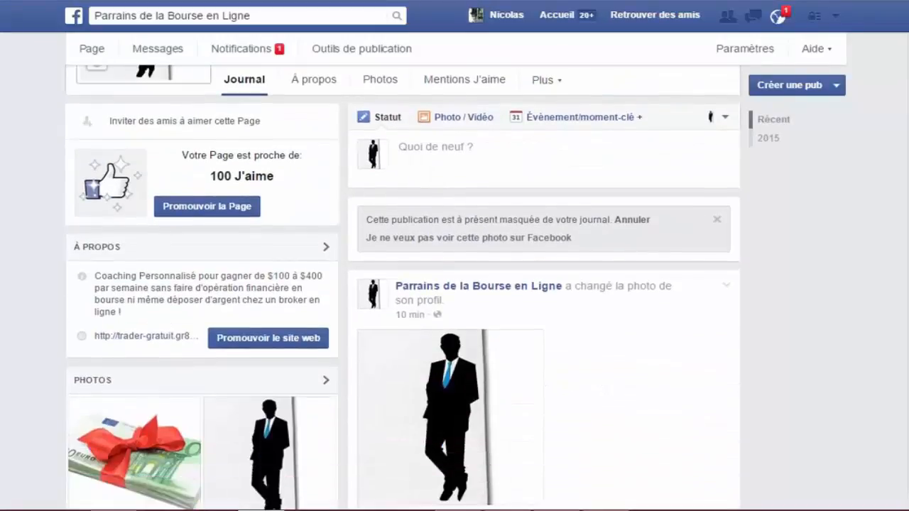
pyautogui.scroll(-2, 754, 385)
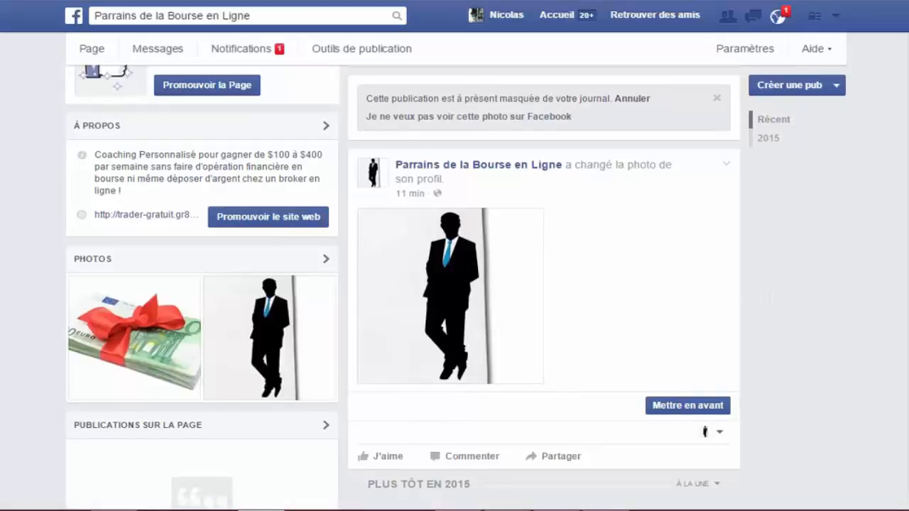
pyautogui.scroll(3, 537, 227)
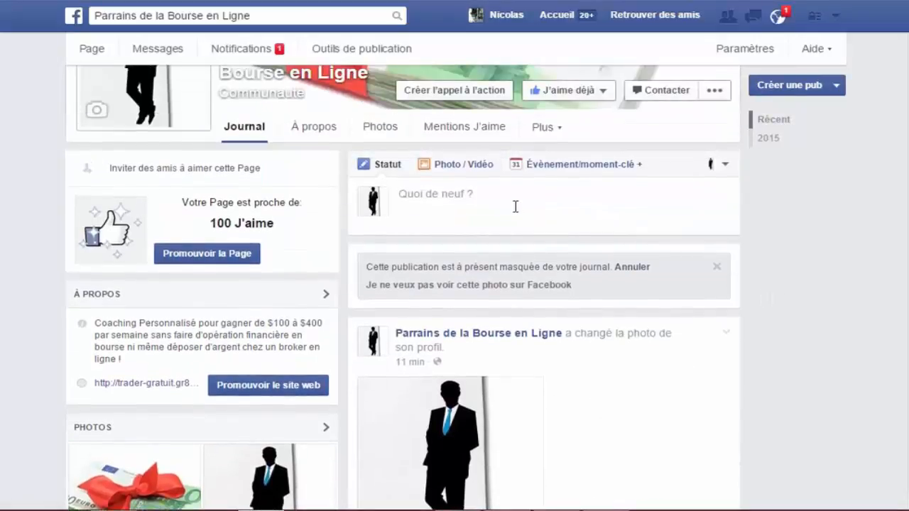
pyautogui.click(510, 197)
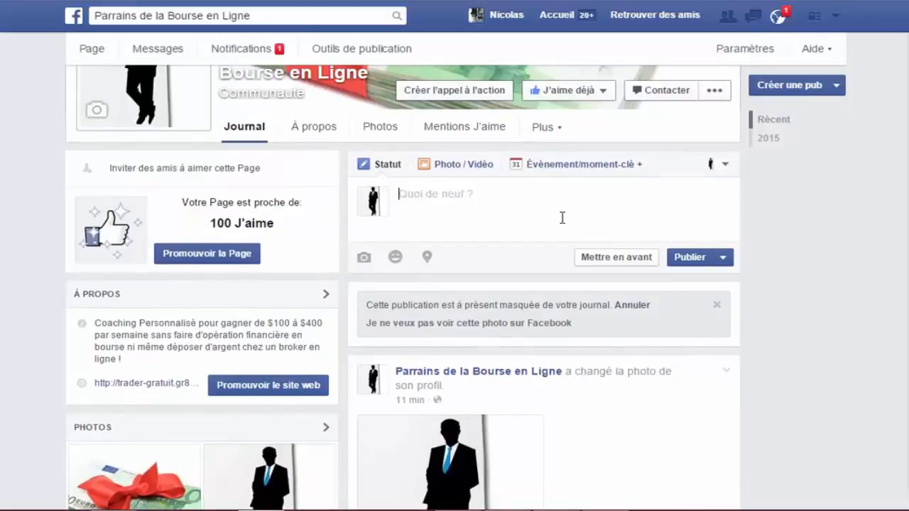
pyautogui.write('Coaching Personnalisé pour gagner de $100 à $400 avec la bourse en ligne... Pas de scéances de trades ni même de dépôts d\'argent chez un broker. Rejoignez mon équipe "Trader Gratuit : Parrains de la Bourse en Ligne" pour bénéficier d\'outils marketing et d\'un accompagnement spécialement concus pour ce genre de marketing. Vous allez pouvoir gagner vos premiers $150 dans les 7 jours. Inscrivez-vous gratuitement en cliquant ici (il reste seulement 15 places après la formation sera payante).  Cliquez ici pour voir le concept en vidéo...http://trader-gratuit.gr8.com/  "La vie est un buffet, levez-vous pour vous servir !"')
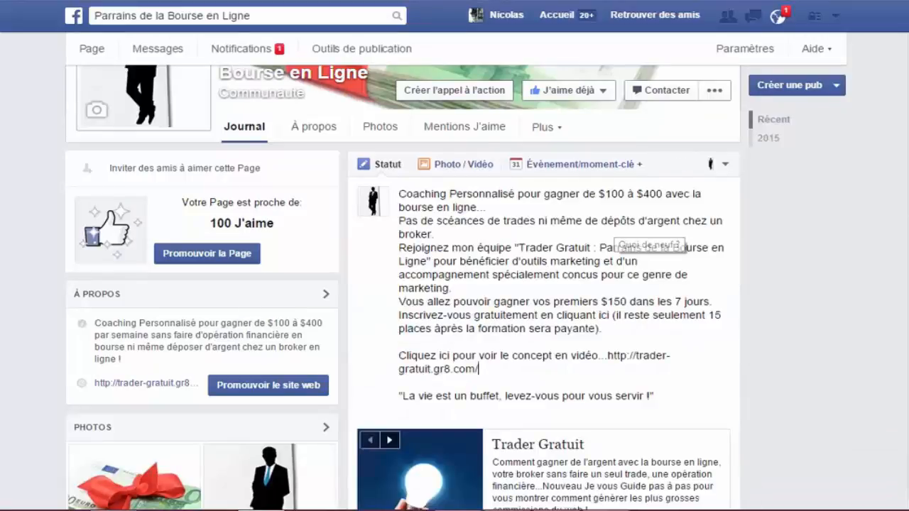
# Choose the strategic diagram as the link preview's image and publish the status on the Page
pyautogui.scroll(-2, 774, 270)
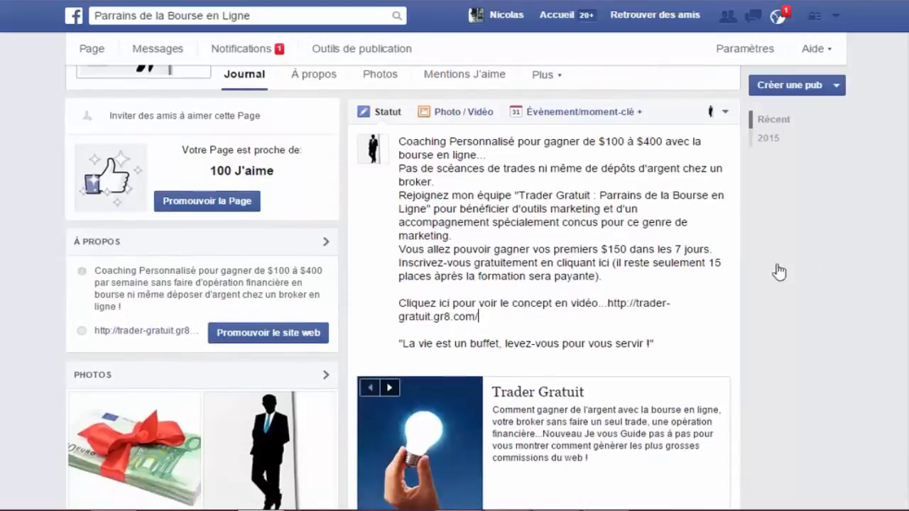
pyautogui.click(390, 380)
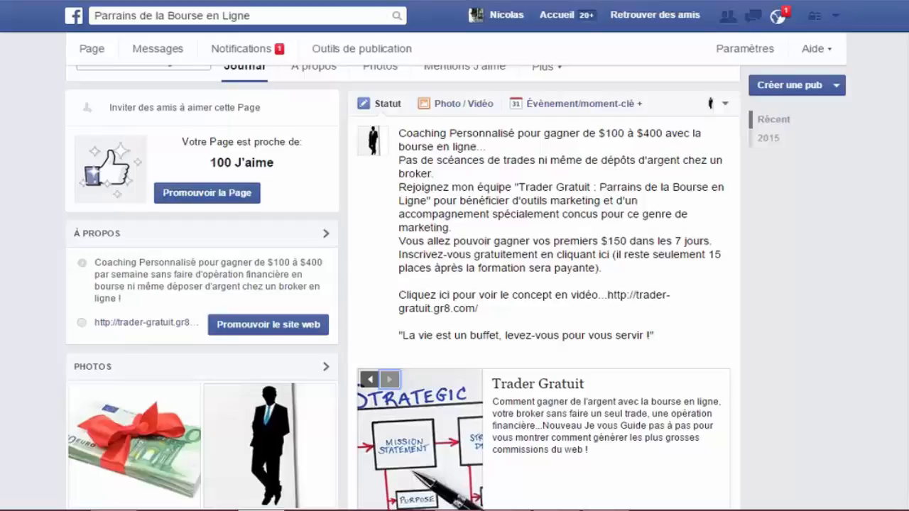
pyautogui.scroll(-1, 540, 426)
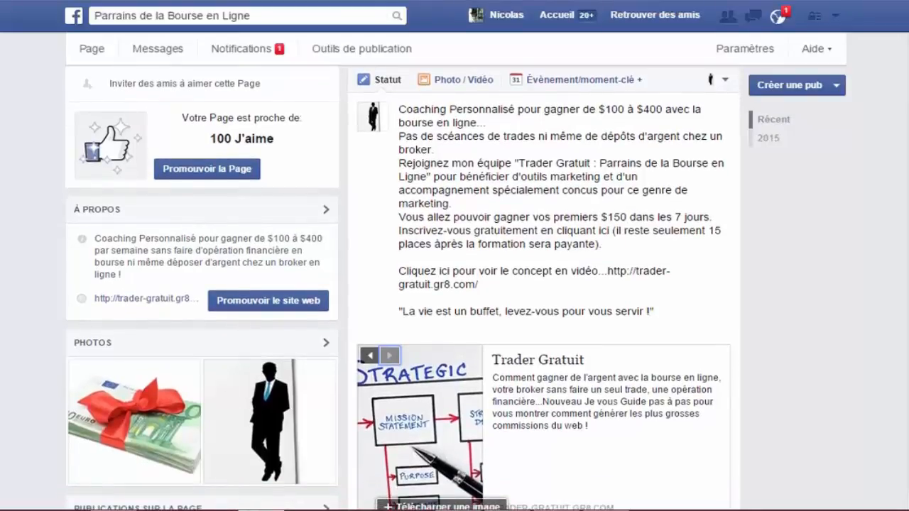
pyautogui.scroll(1, 426, 426)
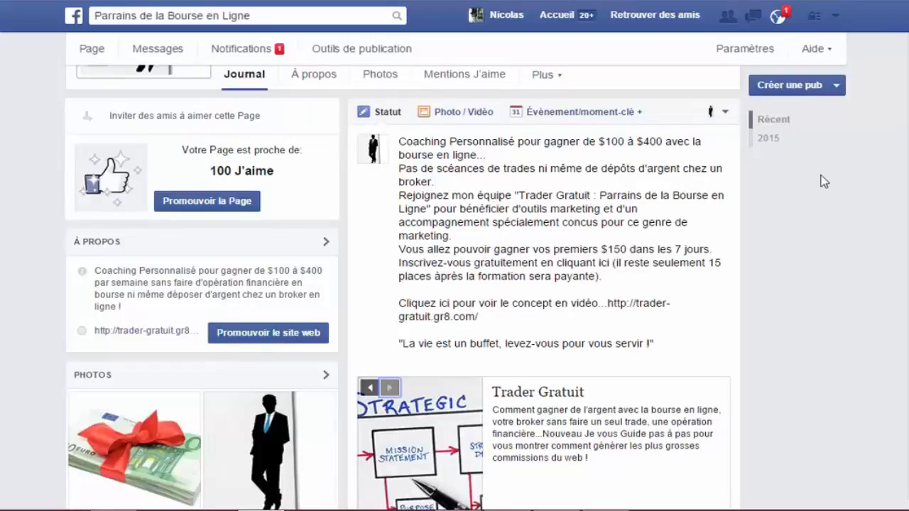
pyautogui.scroll(-1, 454, 284)
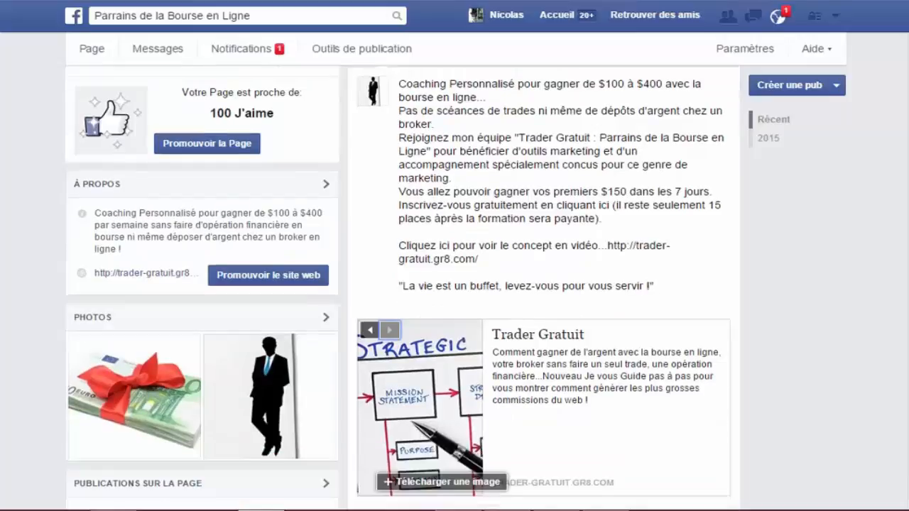
pyautogui.scroll(-3, 710, 341)
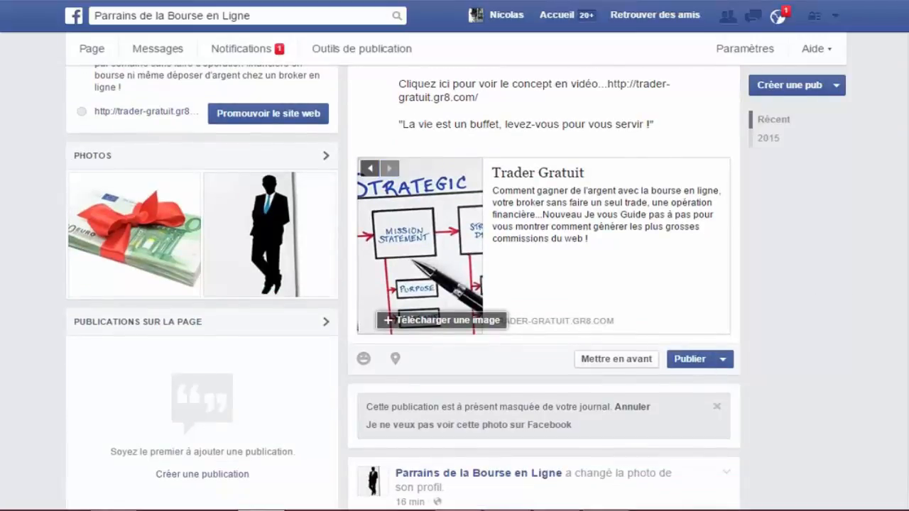
pyautogui.scroll(7, 454, 284)
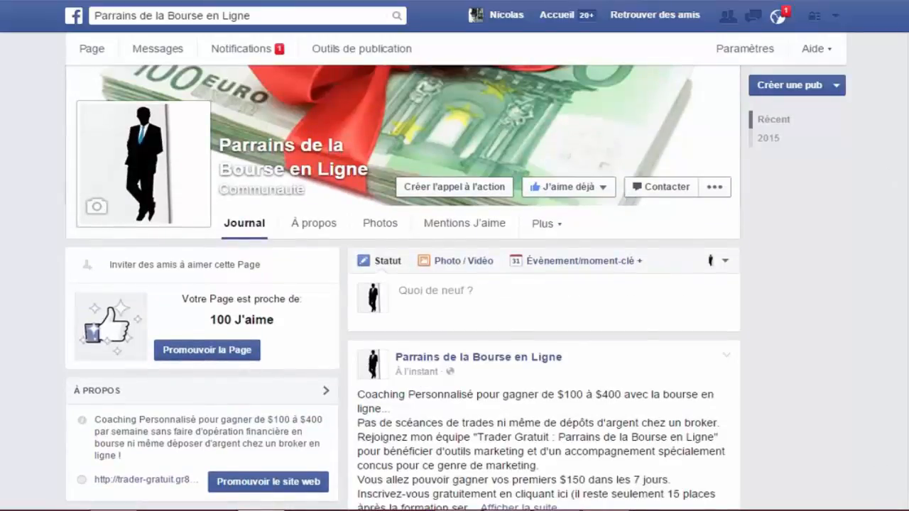
pyautogui.scroll(2, 842, 248)
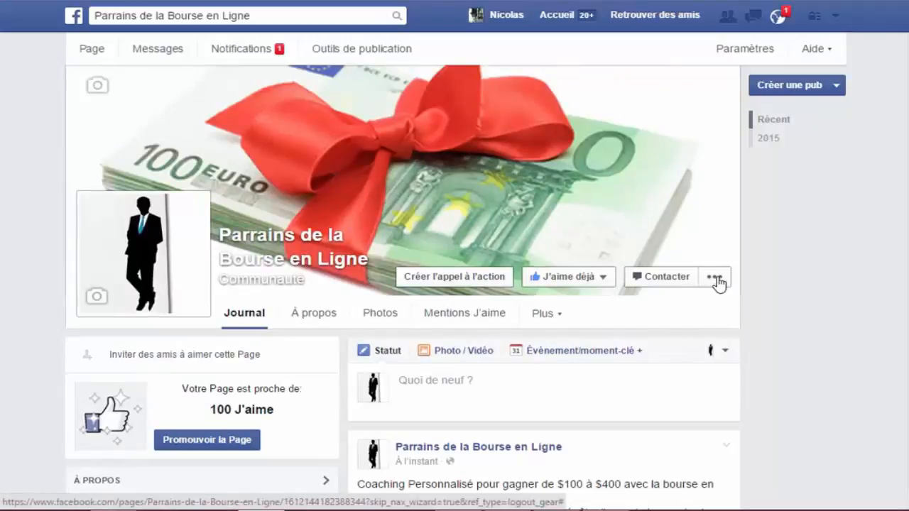
# Look over the published post on the Page, the Page's additional actions such as Partager, and the account's advertising options
pyautogui.scroll(-3, 402, 284)
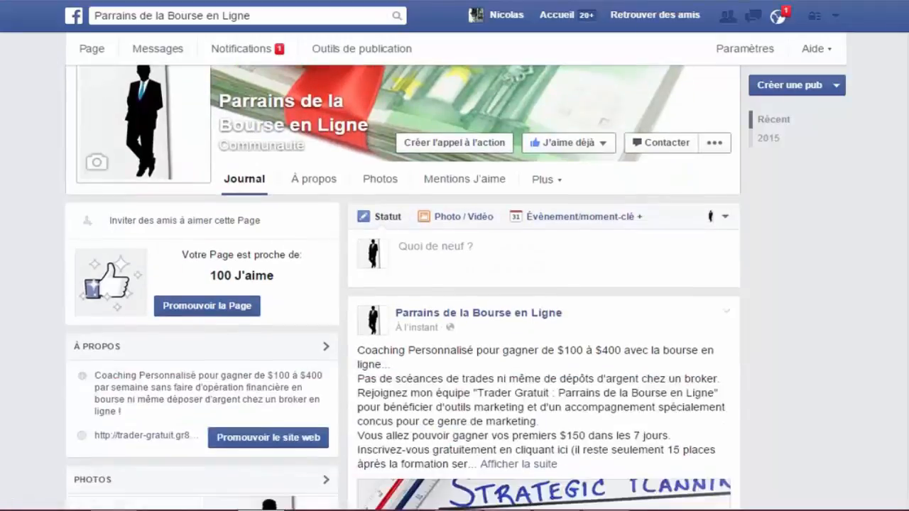
pyautogui.scroll(-2, 402, 284)
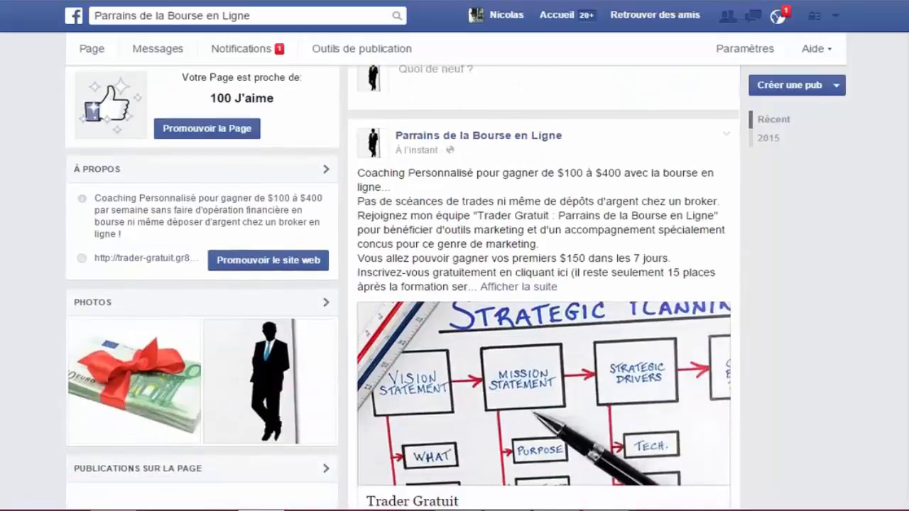
pyautogui.scroll(-1, 402, 284)
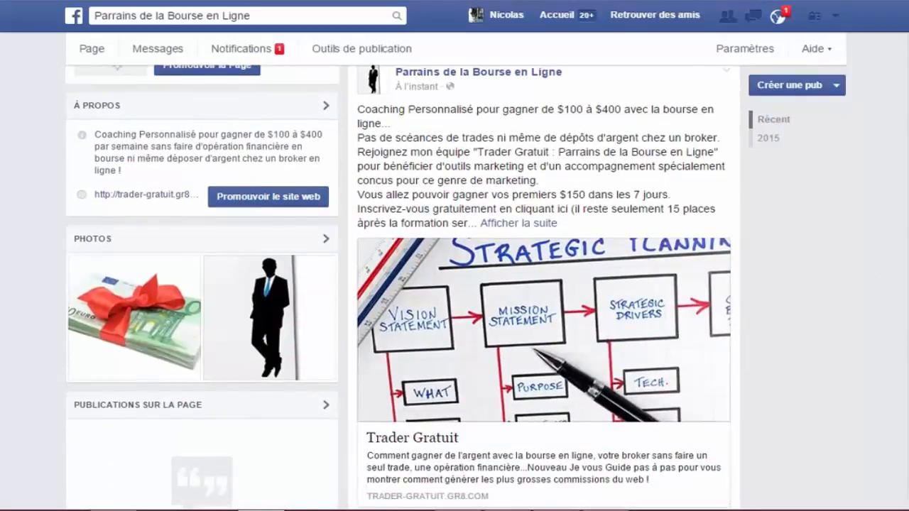
pyautogui.scroll(5, 402, 288)
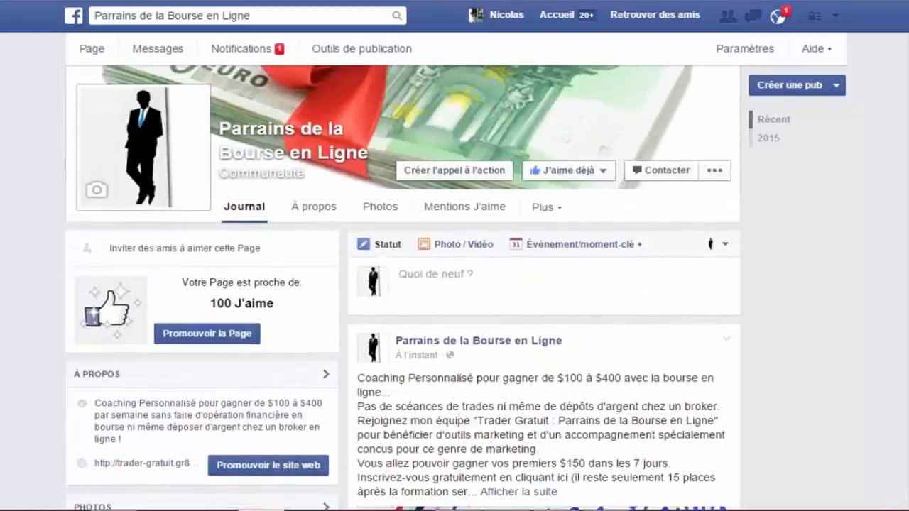
pyautogui.scroll(1, 833, 188)
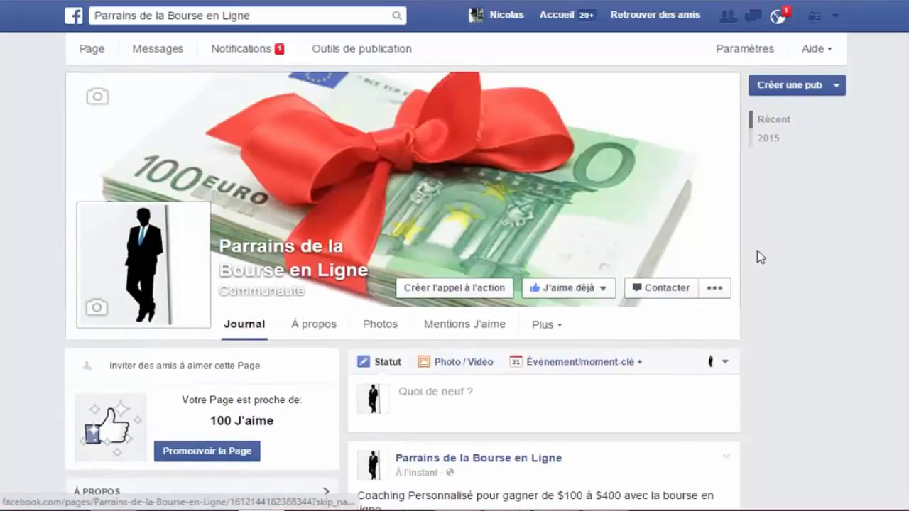
pyautogui.click(724, 287)
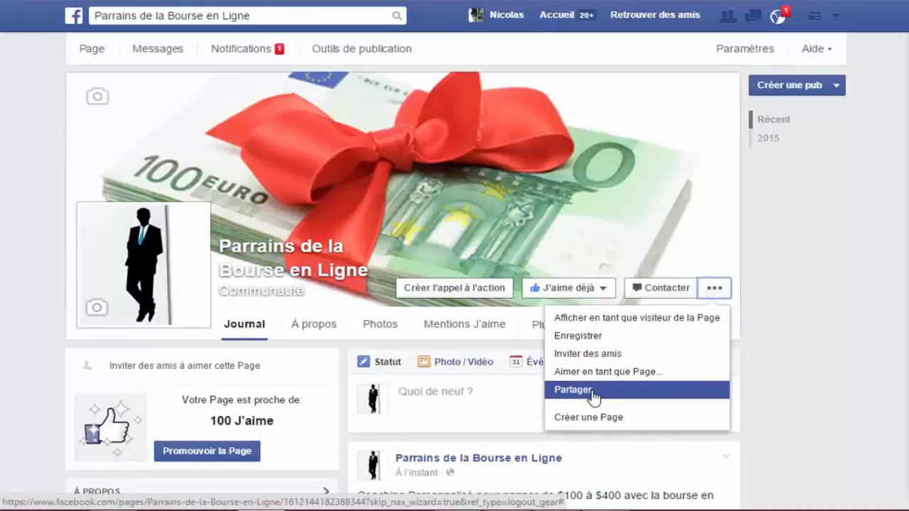
pyautogui.click(855, 305)
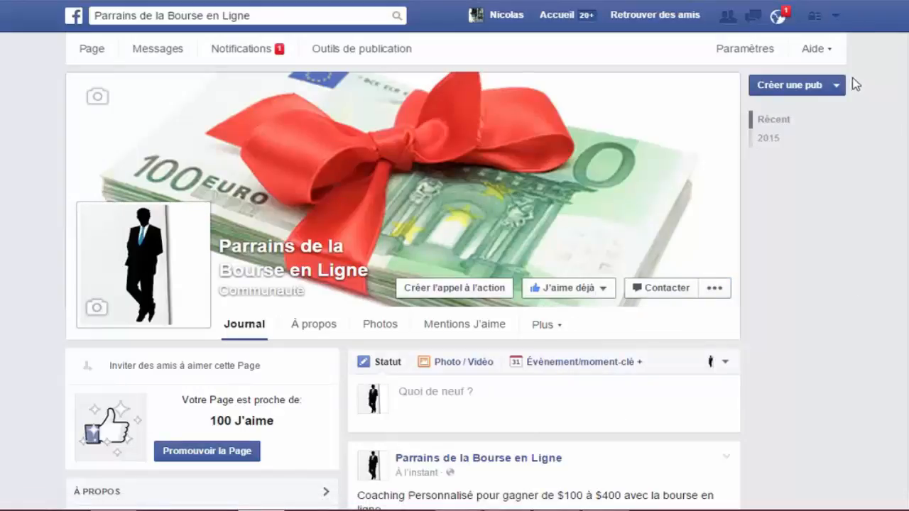
pyautogui.click(837, 22)
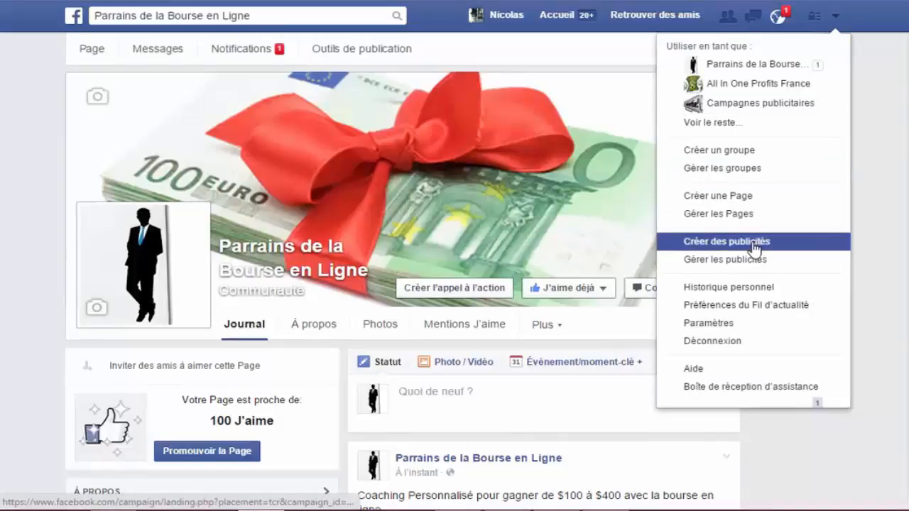
pyautogui.click(883, 209)
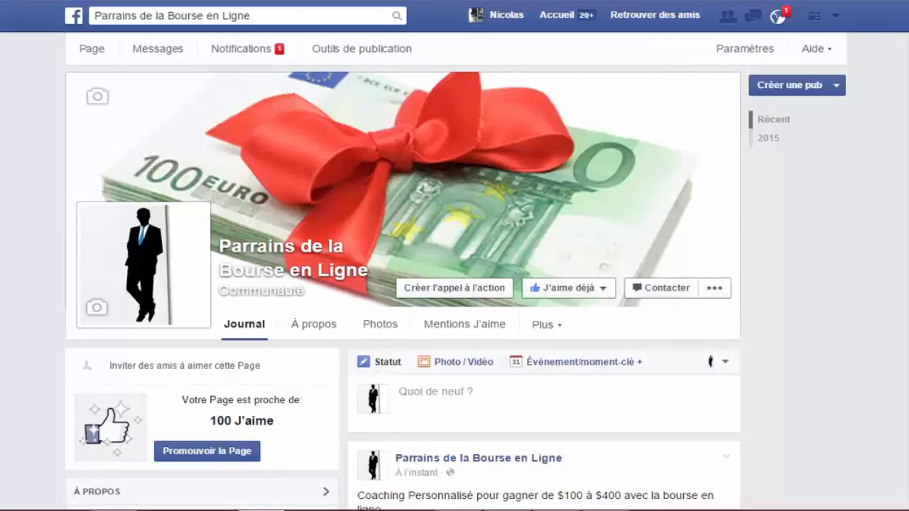
pyautogui.scroll(-1, 878, 163)
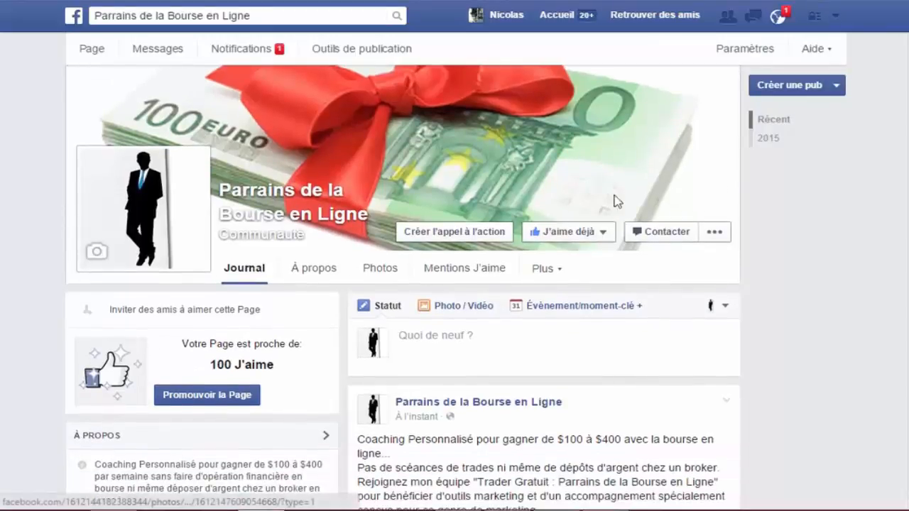
pyautogui.click(466, 237)
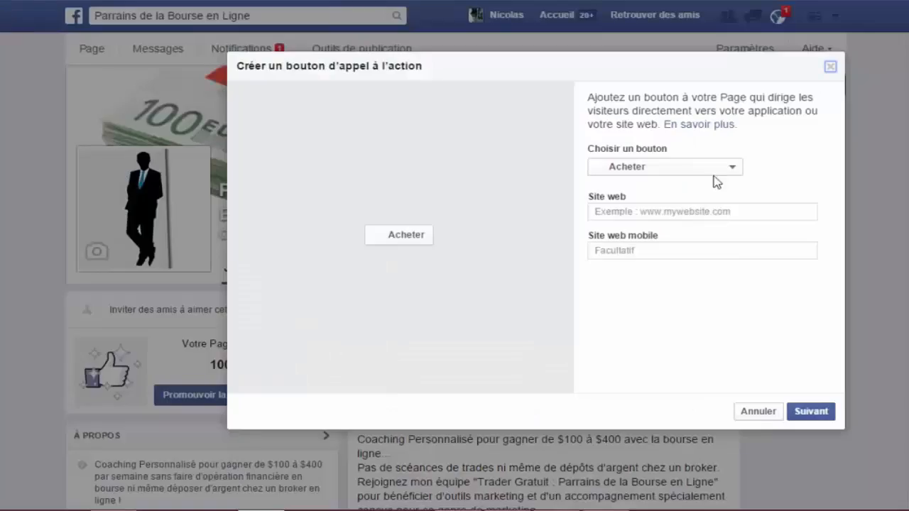
pyautogui.click(726, 181)
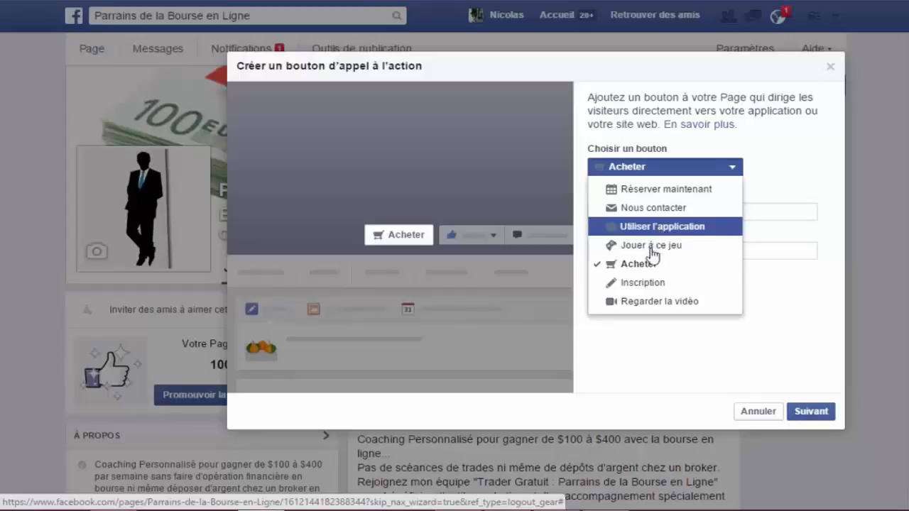
pyautogui.click(641, 284)
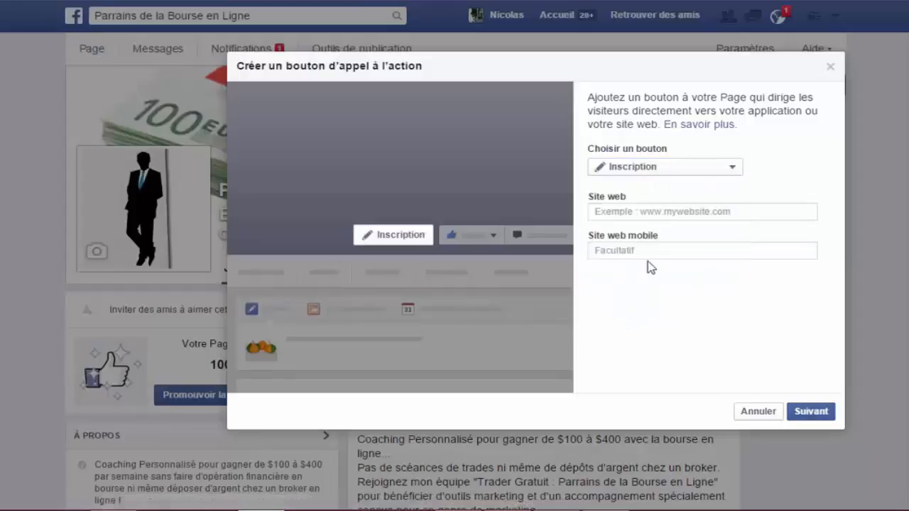
pyautogui.click(653, 212)
pyautogui.rightClick(653, 212)
pyautogui.click(705, 297)
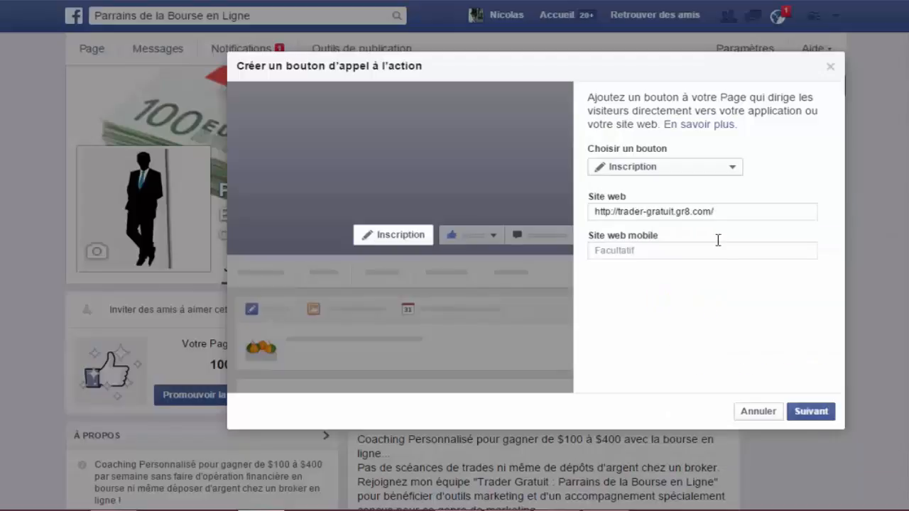
# Switch the call-to-action button to Regarder la vidéo and finish creating it with the mobile website left blank
pyautogui.click(732, 179)
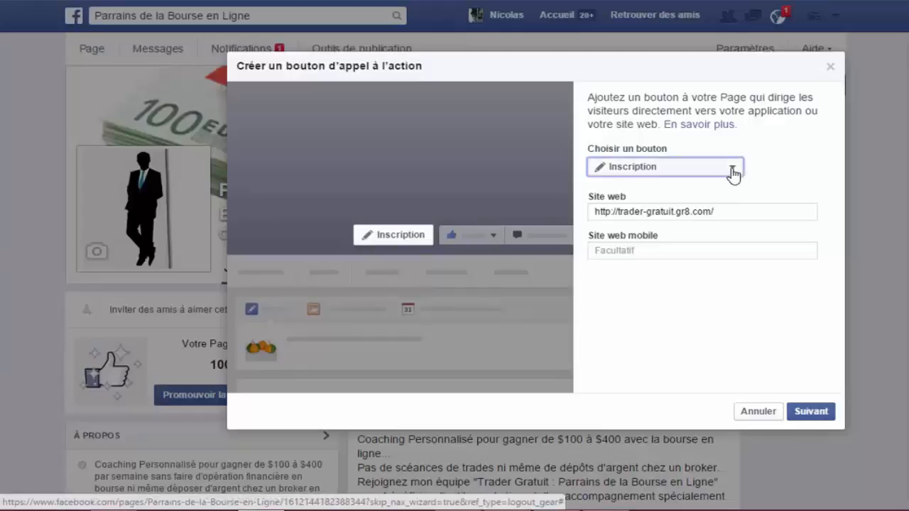
pyautogui.click(677, 304)
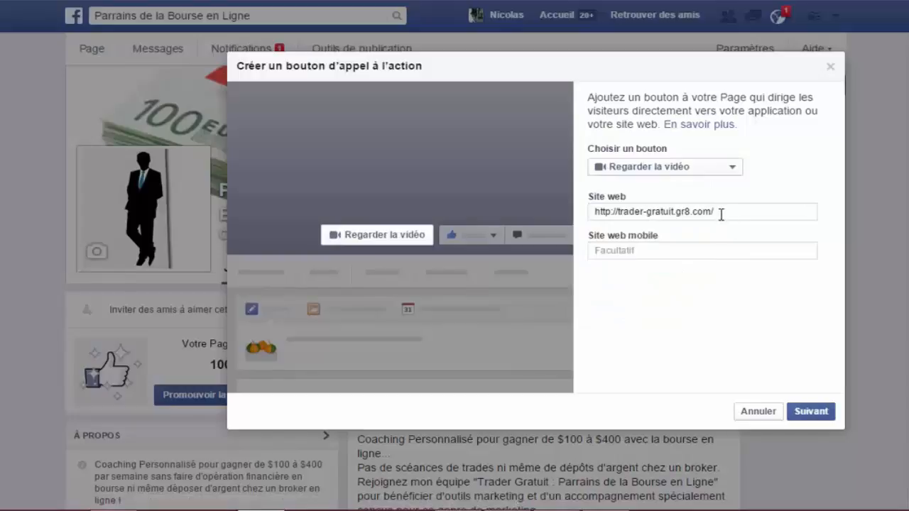
pyautogui.click(807, 413)
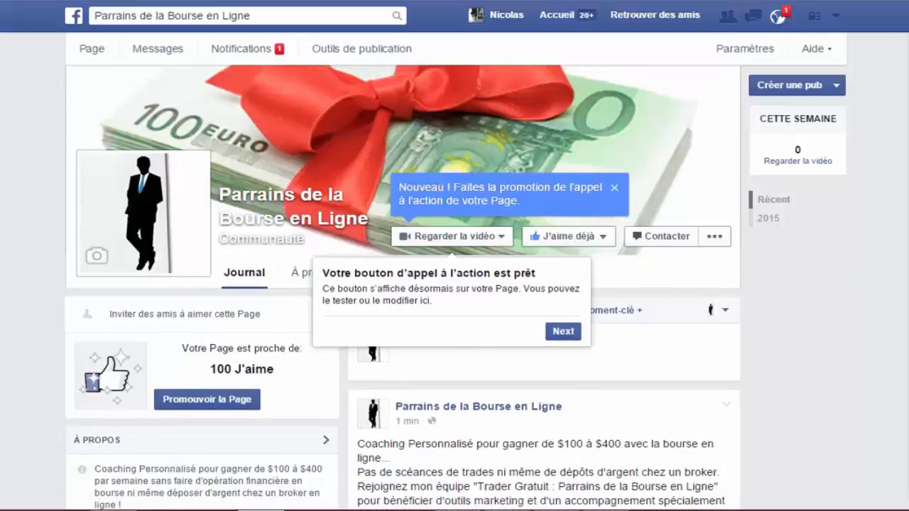
# Check the Page with its new call-to-action button and dismiss the notice about promoting it
pyautogui.scroll(1, 406, 287)
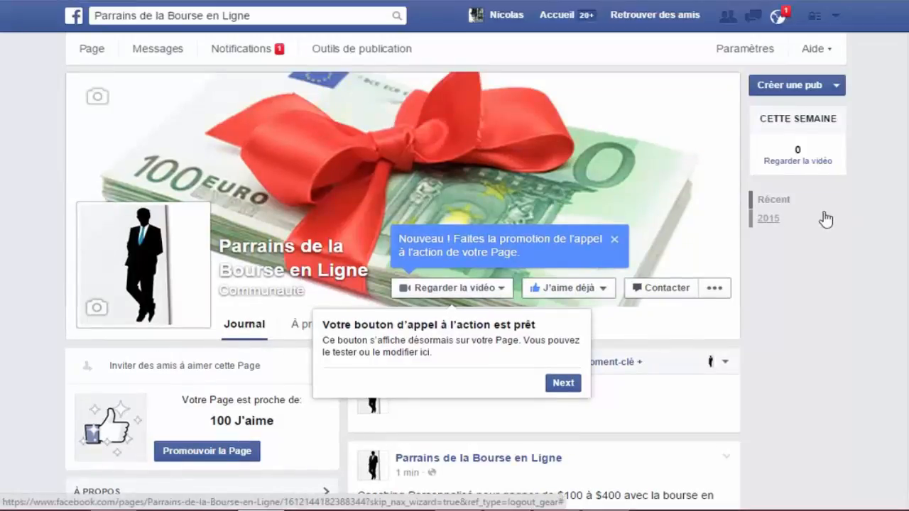
pyautogui.scroll(-3, 454, 288)
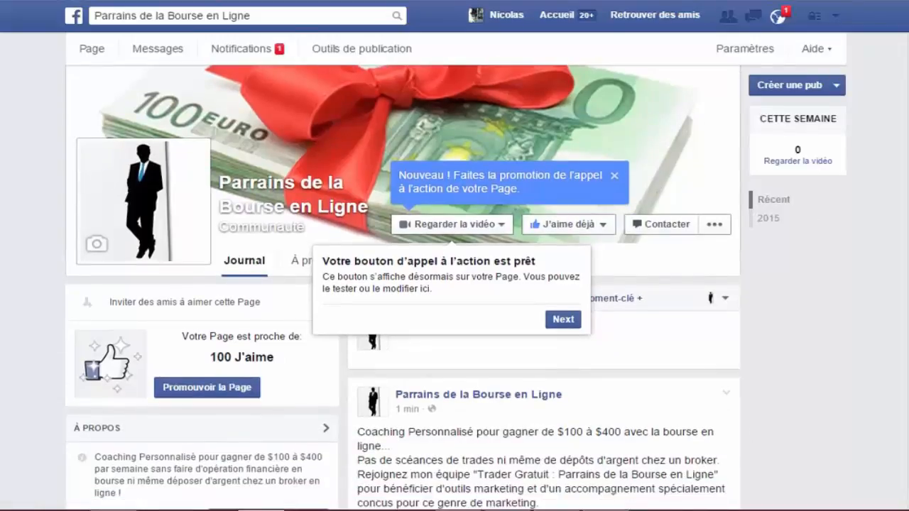
pyautogui.scroll(-3, 454, 288)
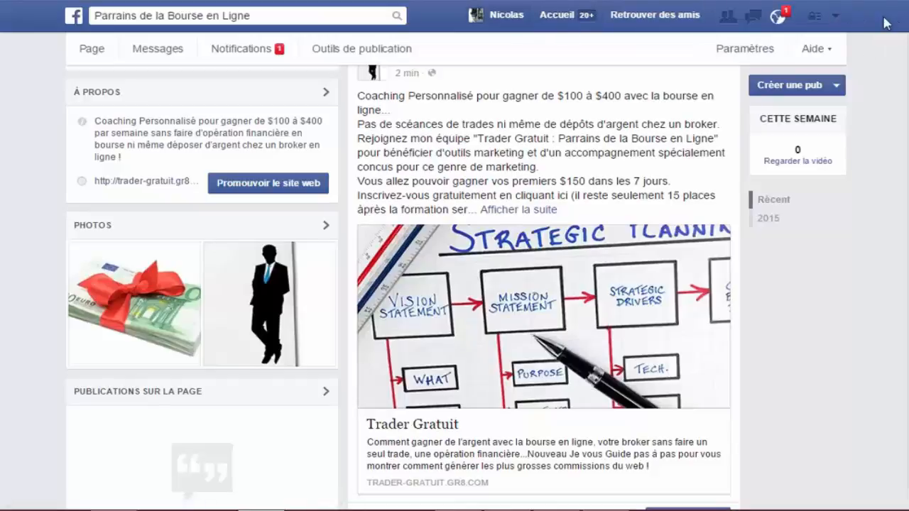
pyautogui.scroll(6, 455, 284)
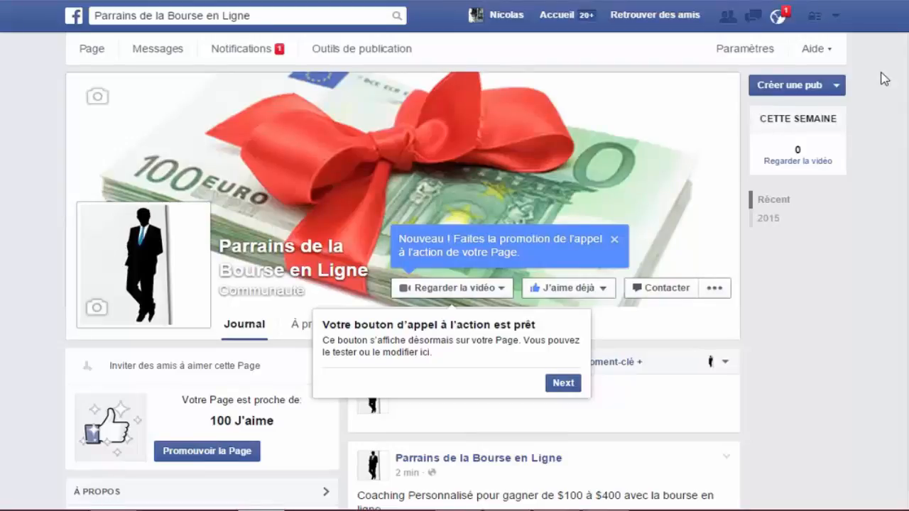
pyautogui.click(614, 241)
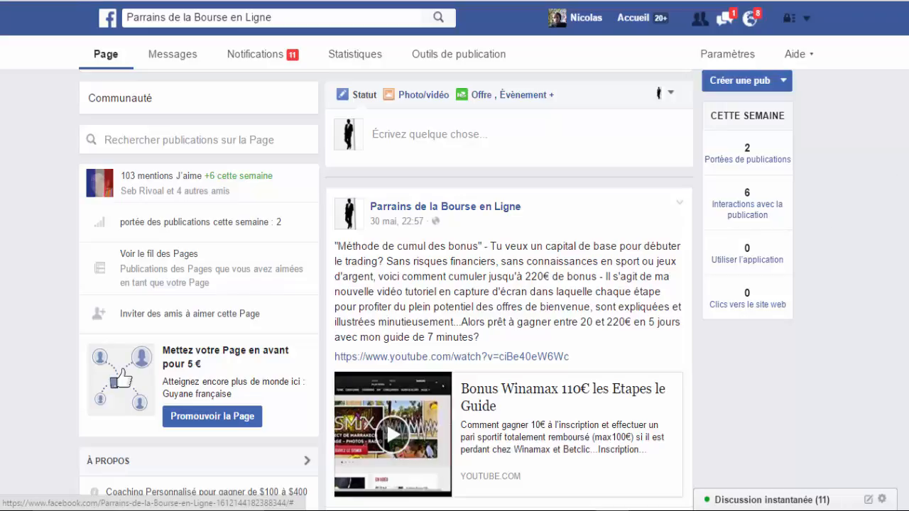
# Review the Page's recent posts about the bonus method and copying Etoro traders, along with its tips and cover area
pyautogui.scroll(-3, 746, 252)
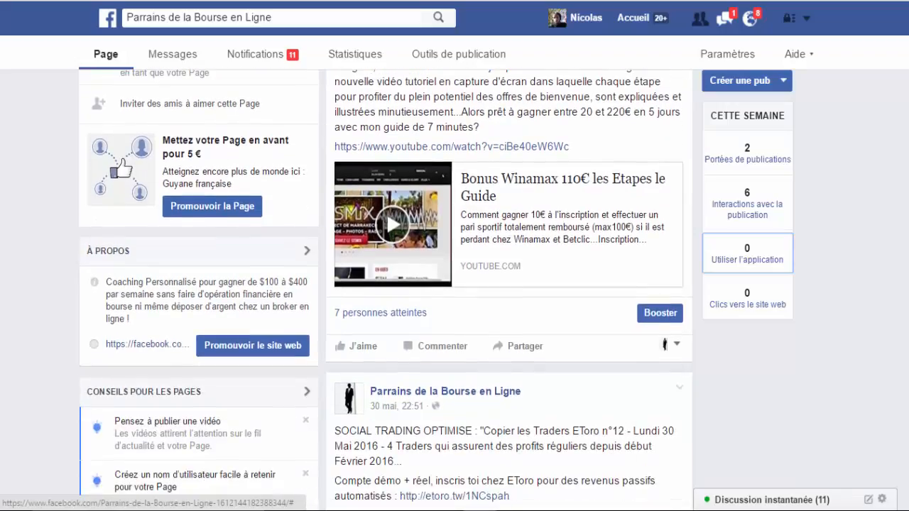
pyautogui.scroll(-4, 747, 252)
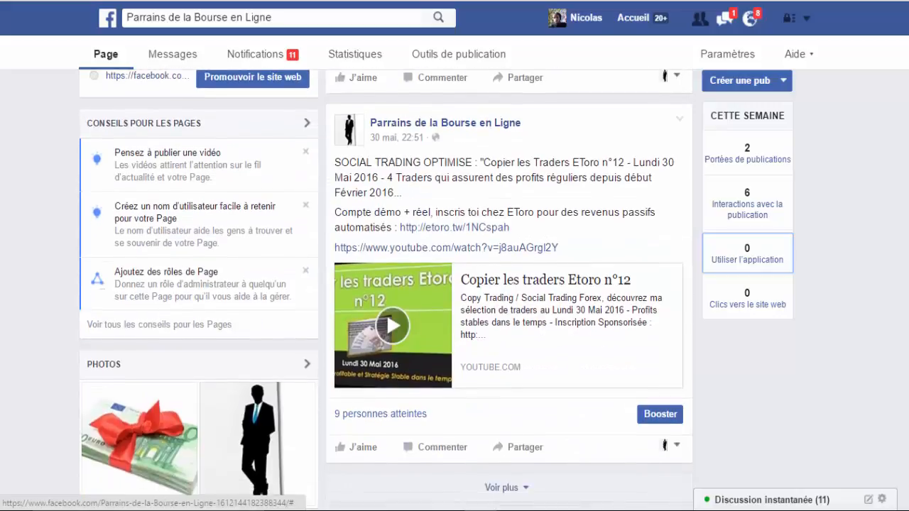
pyautogui.scroll(-1, 747, 252)
pyautogui.scroll(2, 747, 252)
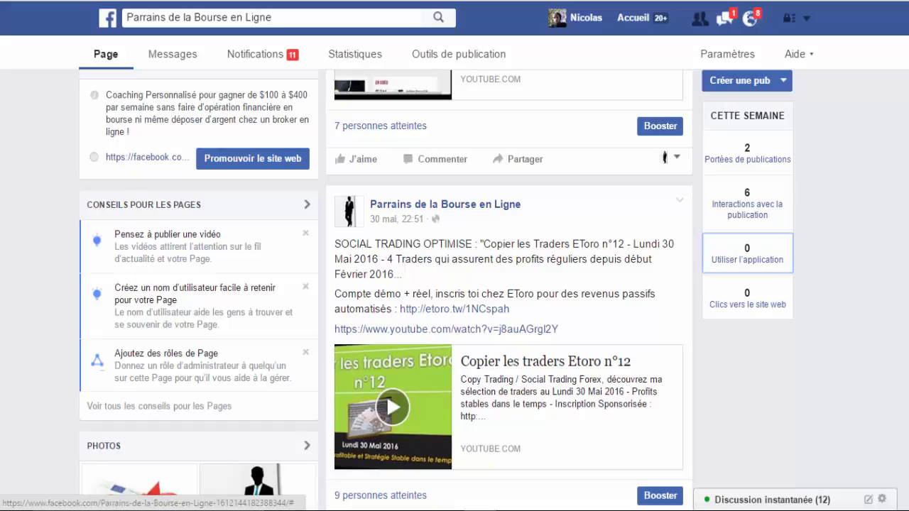
pyautogui.scroll(10, 385, 284)
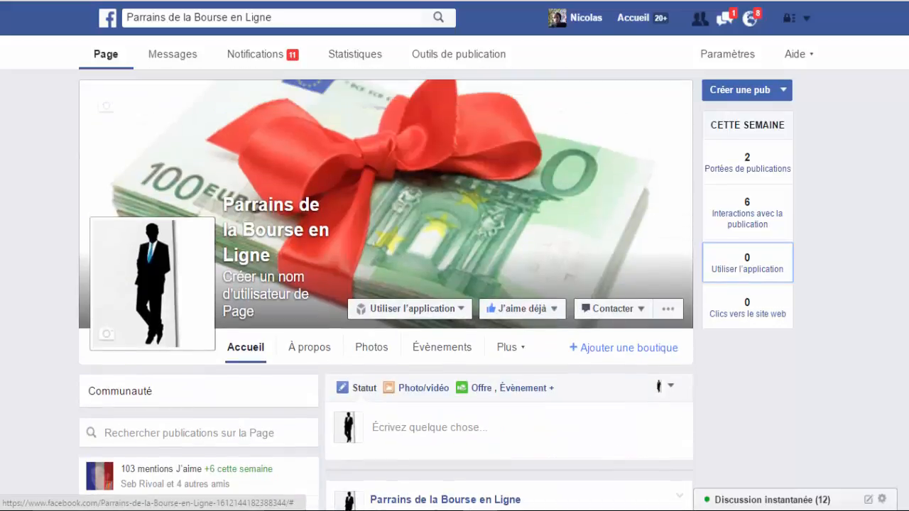